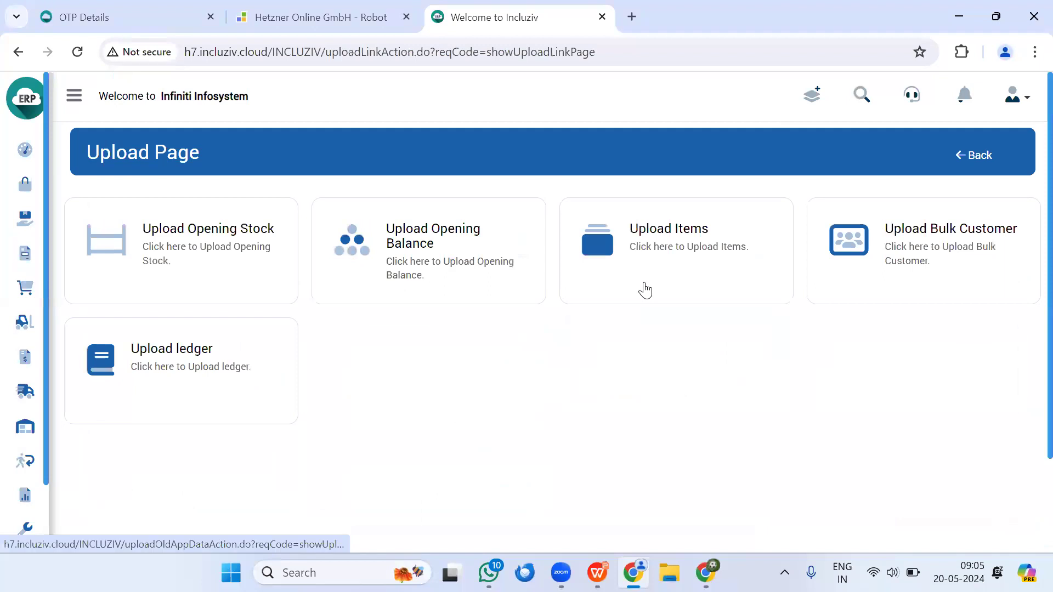
Step: Open the Upload Opening Stock page and view the list of available warehouses
left_click(182, 247)
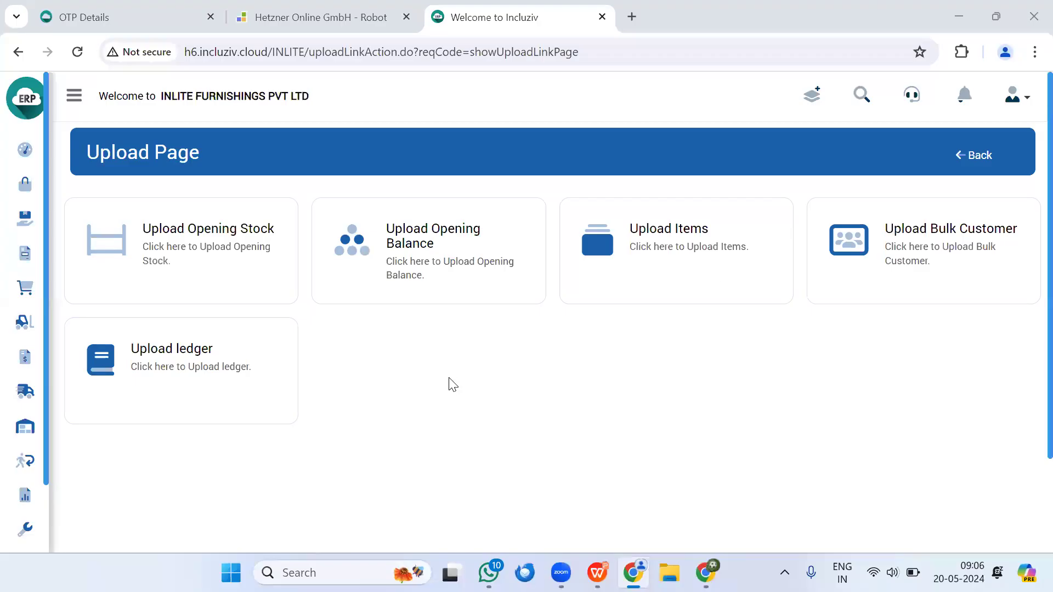
left_click(207, 243)
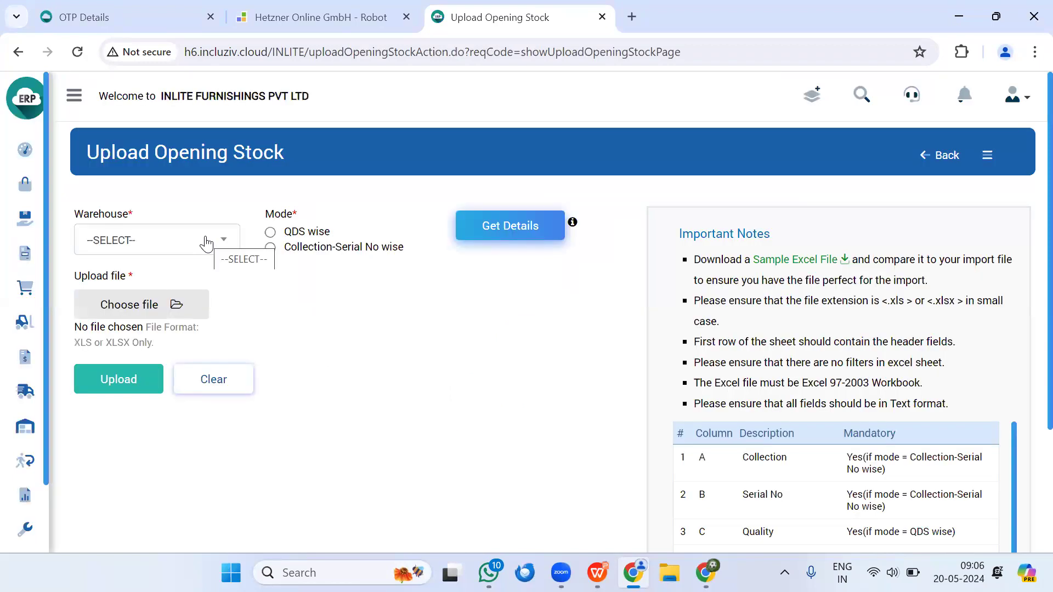
left_click(206, 243)
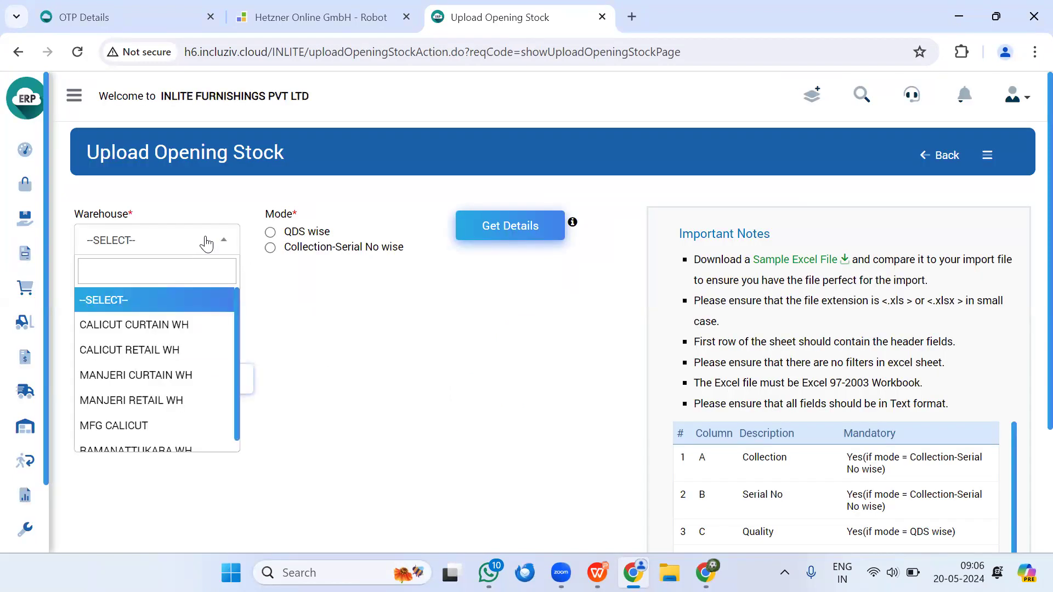
left_click(207, 243)
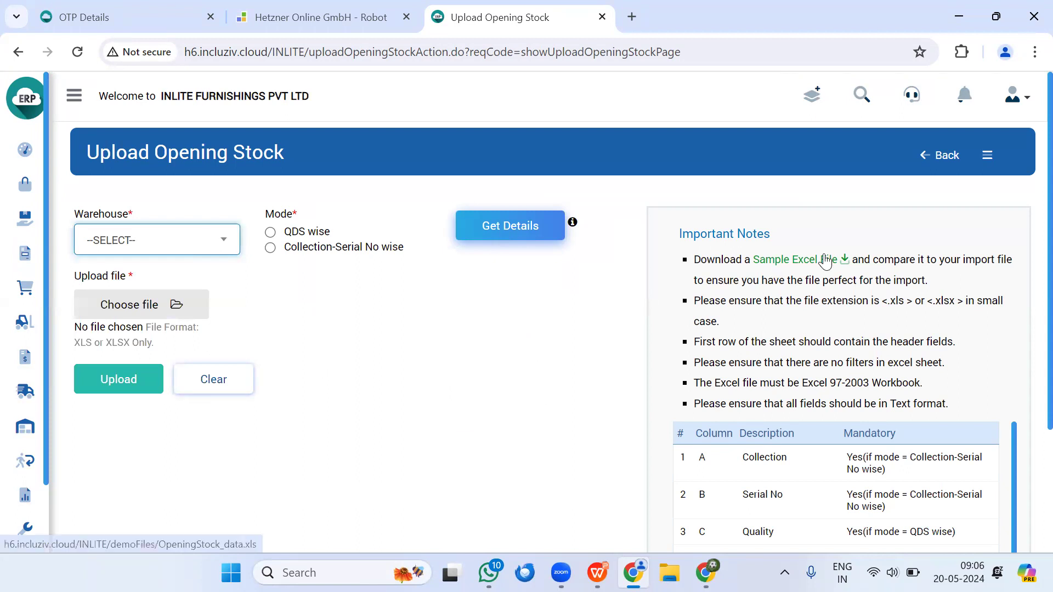
Step: Download the sample Excel file for opening stock and open it in WPS to inspect its Collection and Serial No columns
scroll(795, 264, "down", 1)
scroll(823, 258, "up", 1)
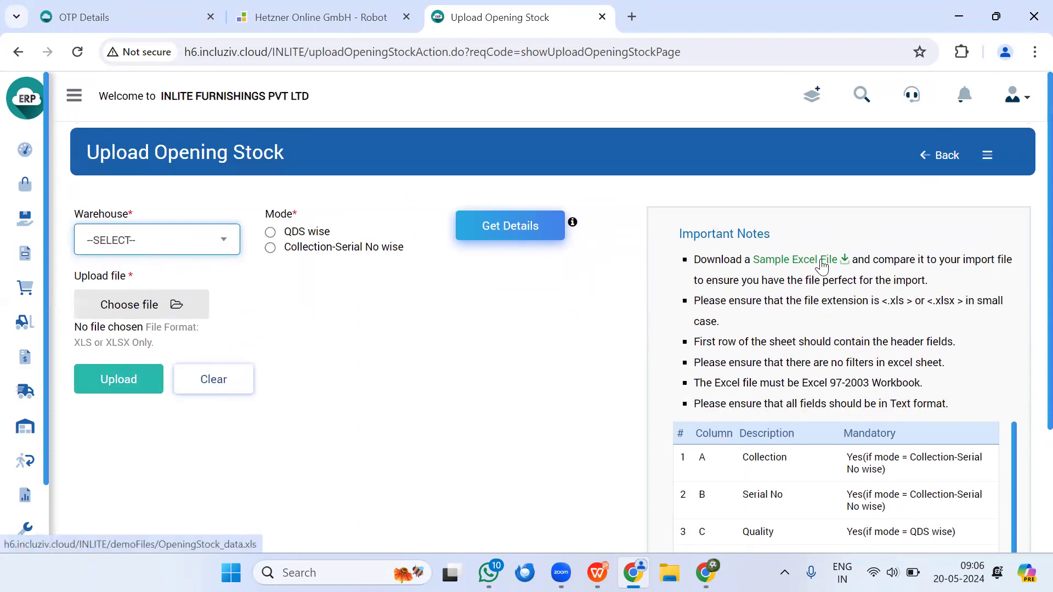
left_click(822, 262)
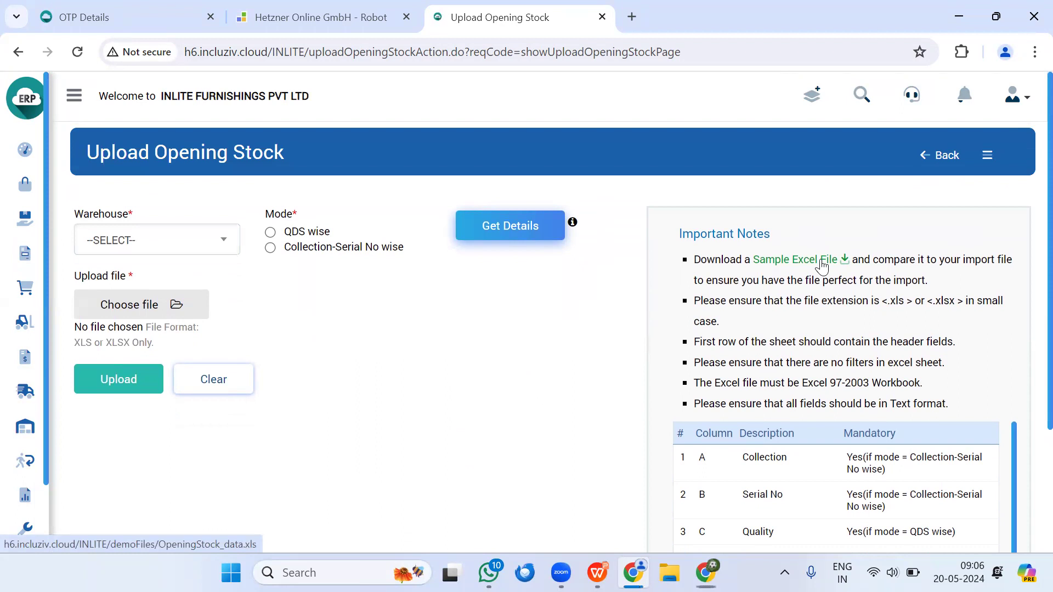
left_click(920, 91)
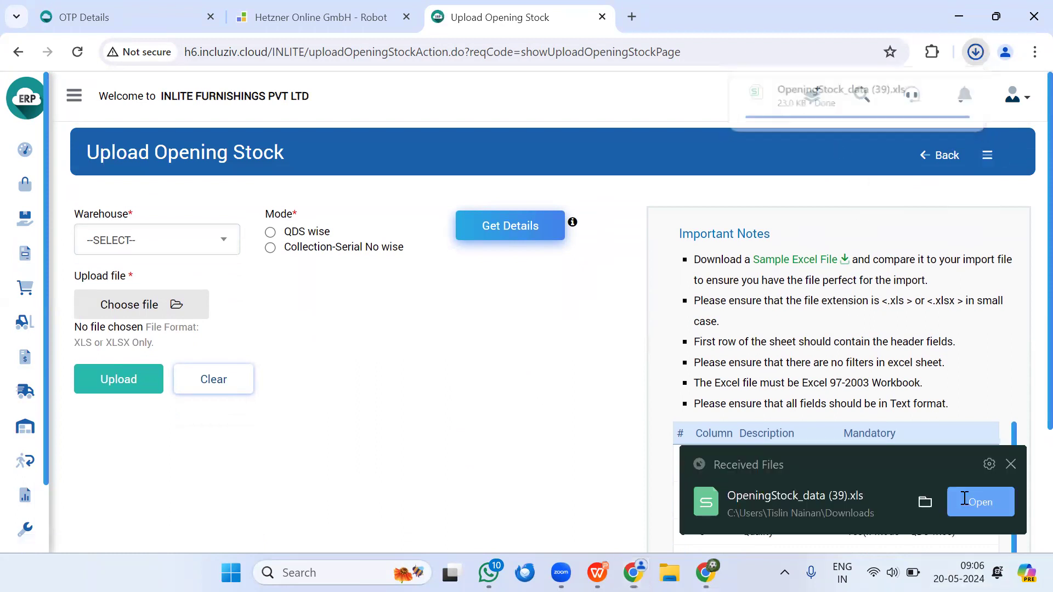
left_click(966, 502)
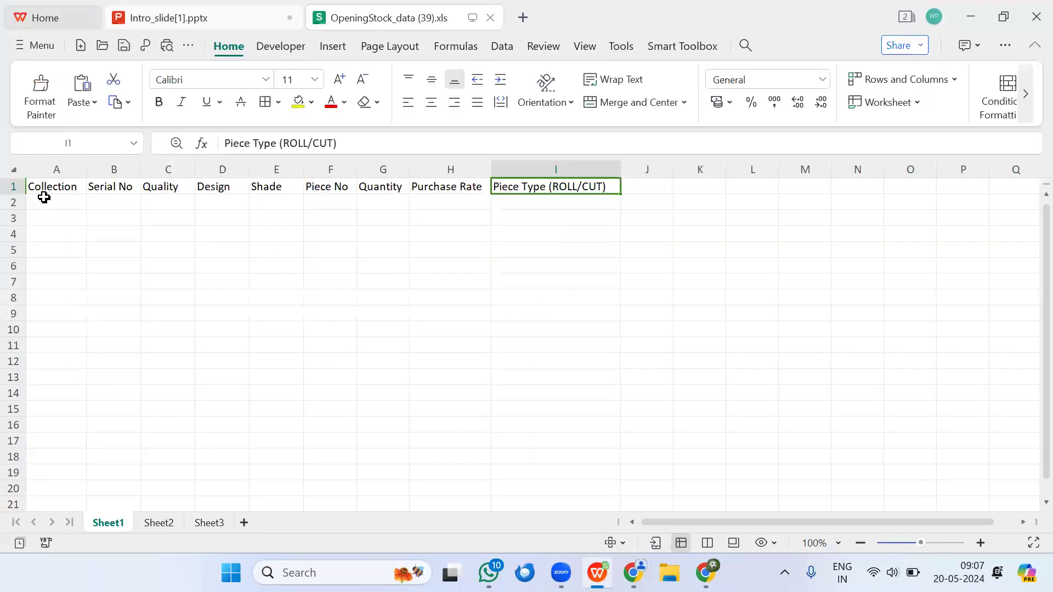
left_click(43, 199)
left_click(131, 204)
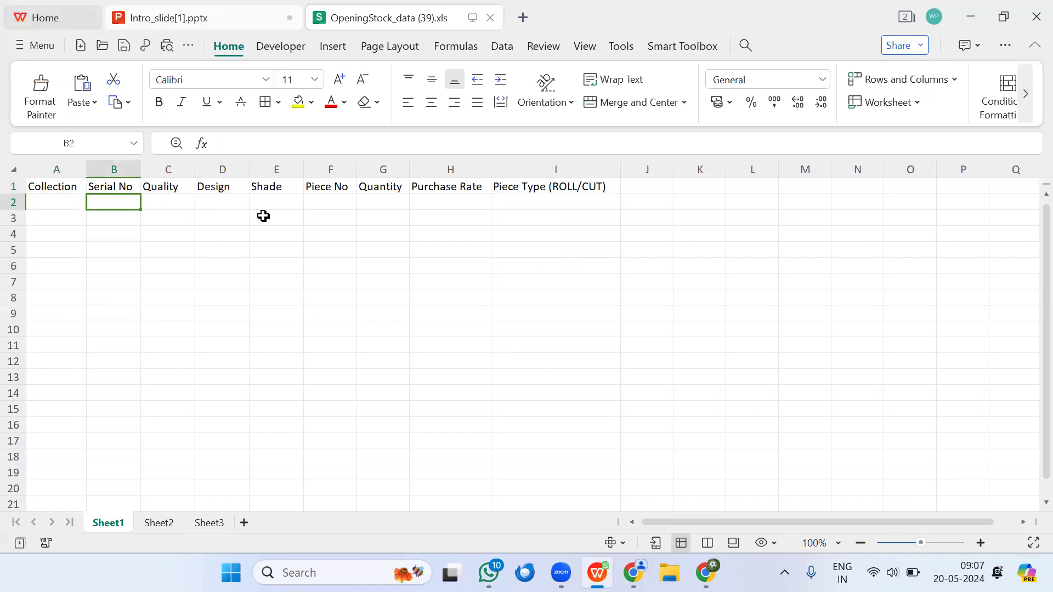
Step: Back in Chrome, set the mode to Collection-Serial No wise and export the opening stock details without a collection filter, keeping the download
key("alt+Tab")
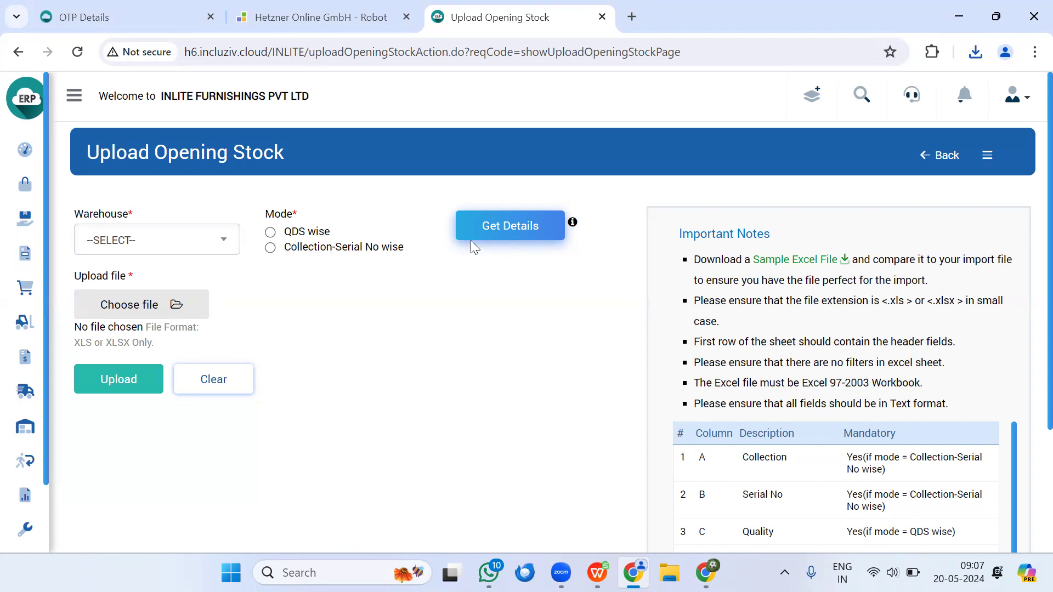
left_click(524, 226)
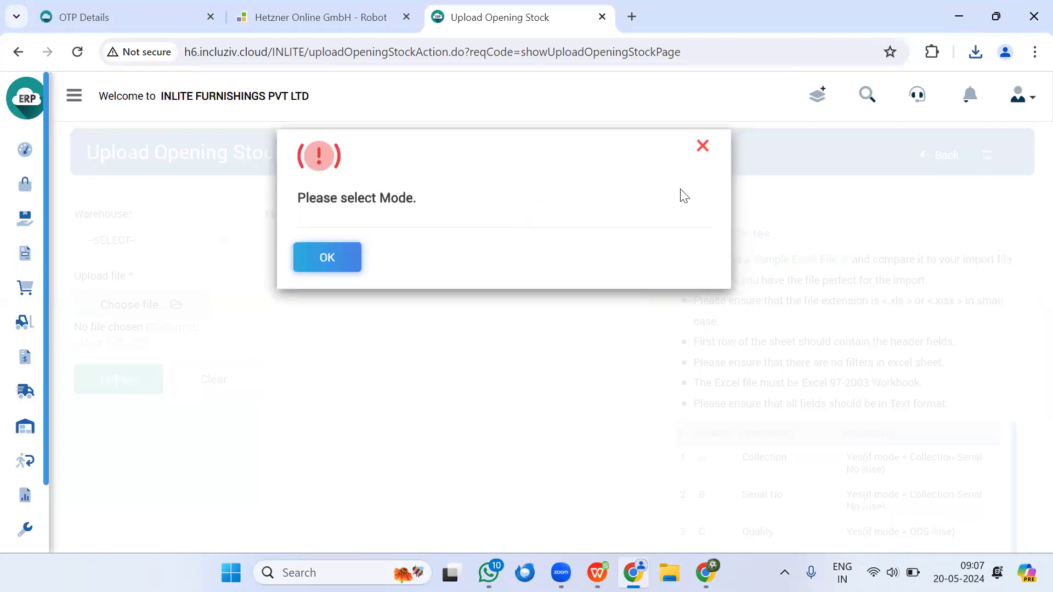
left_click(703, 147)
left_click(271, 248)
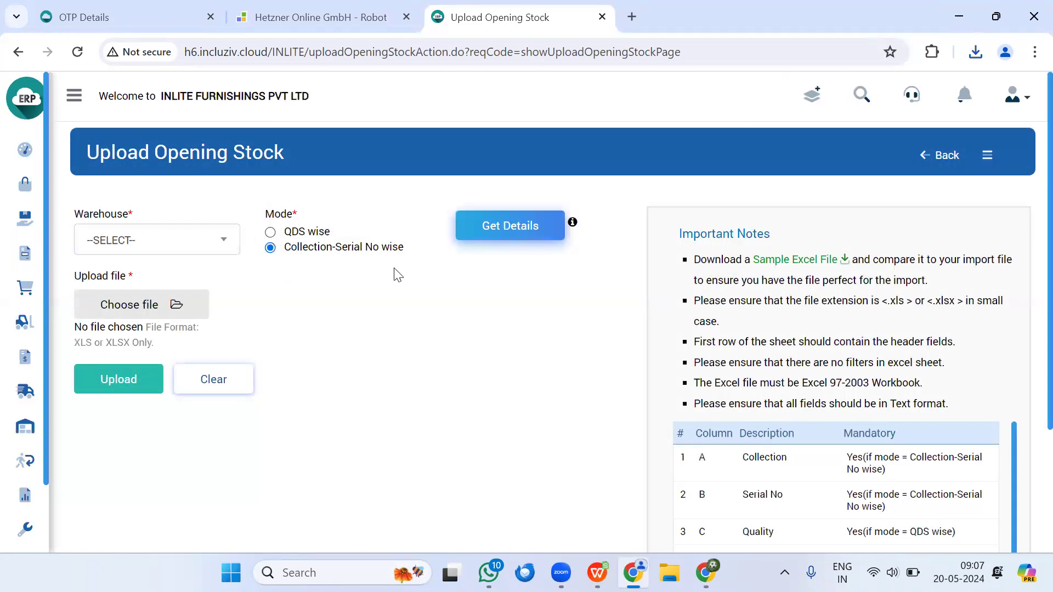
left_click(508, 225)
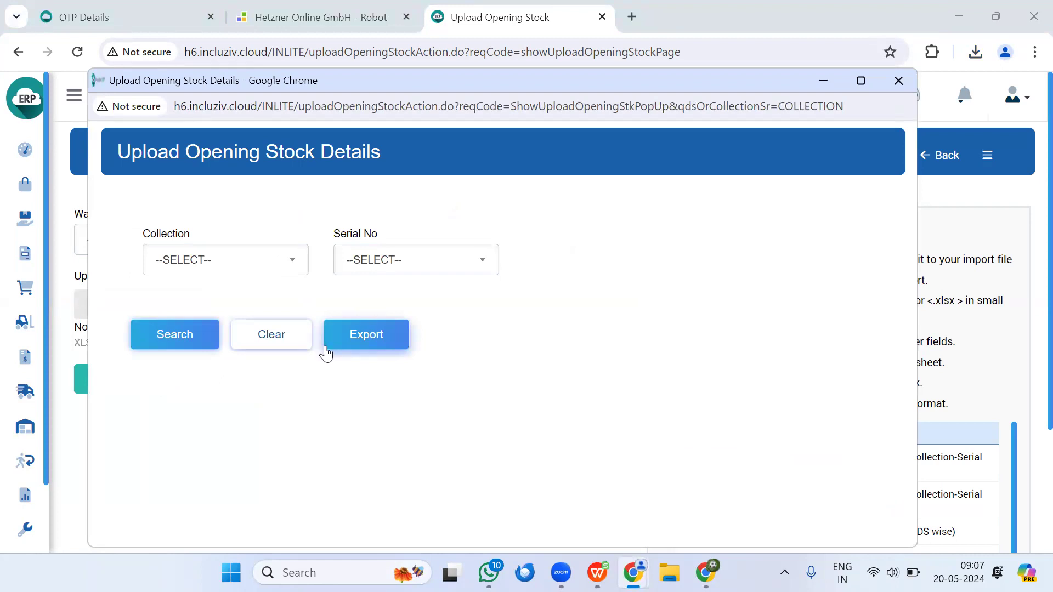
left_click(389, 340)
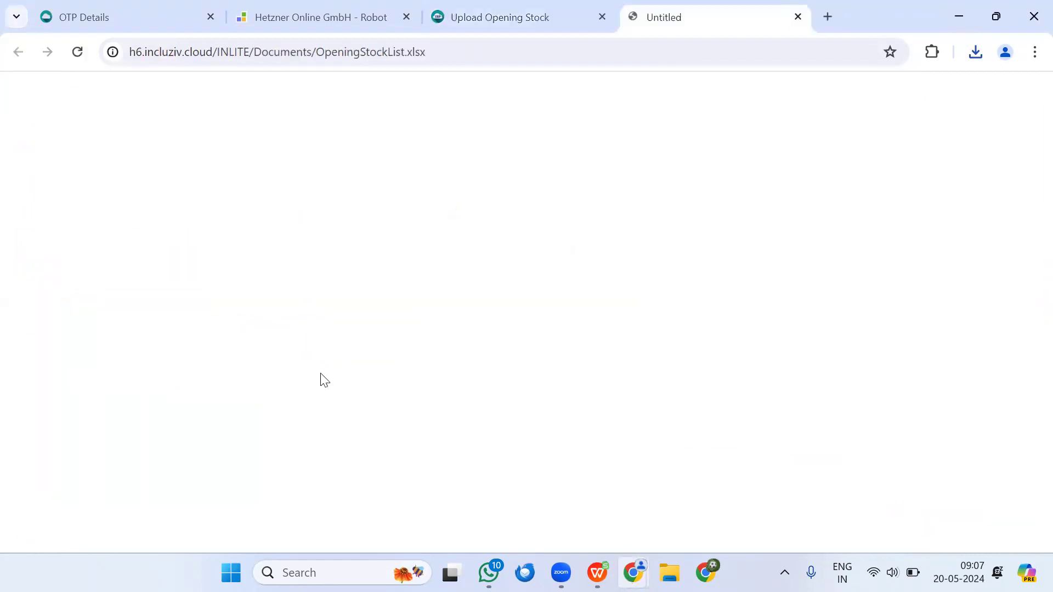
left_click(914, 93)
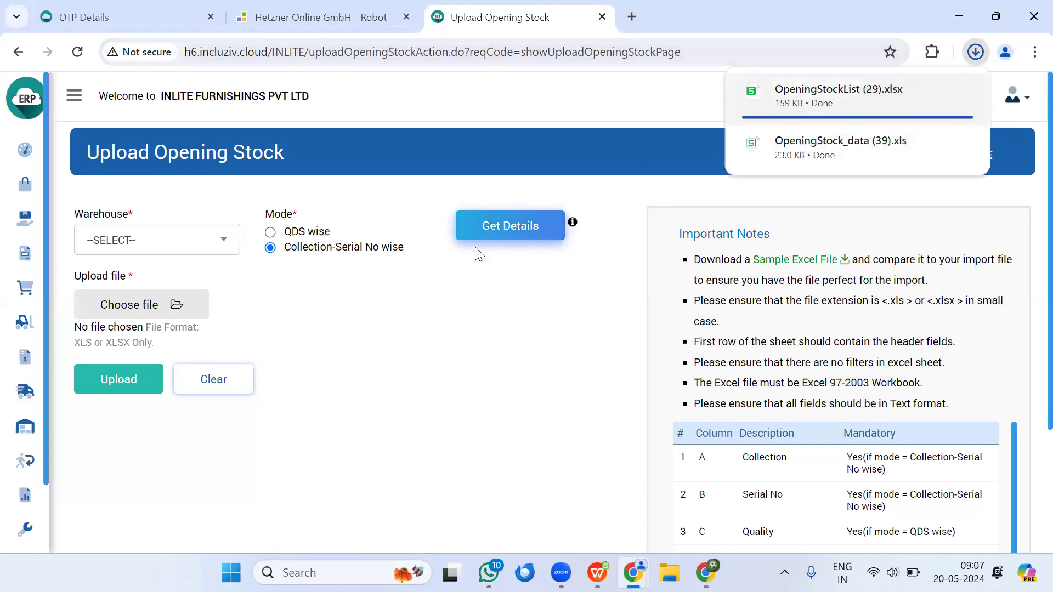
Step: Export the opening stock details for the ALASKA collection only
left_click(490, 232)
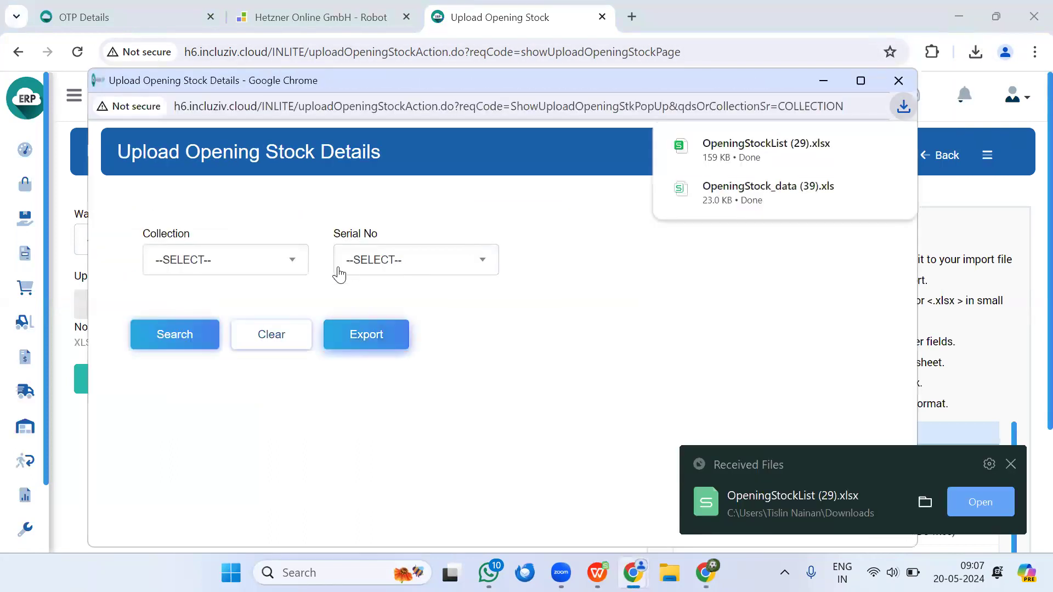
left_click(291, 260)
left_click(198, 403)
left_click(373, 338)
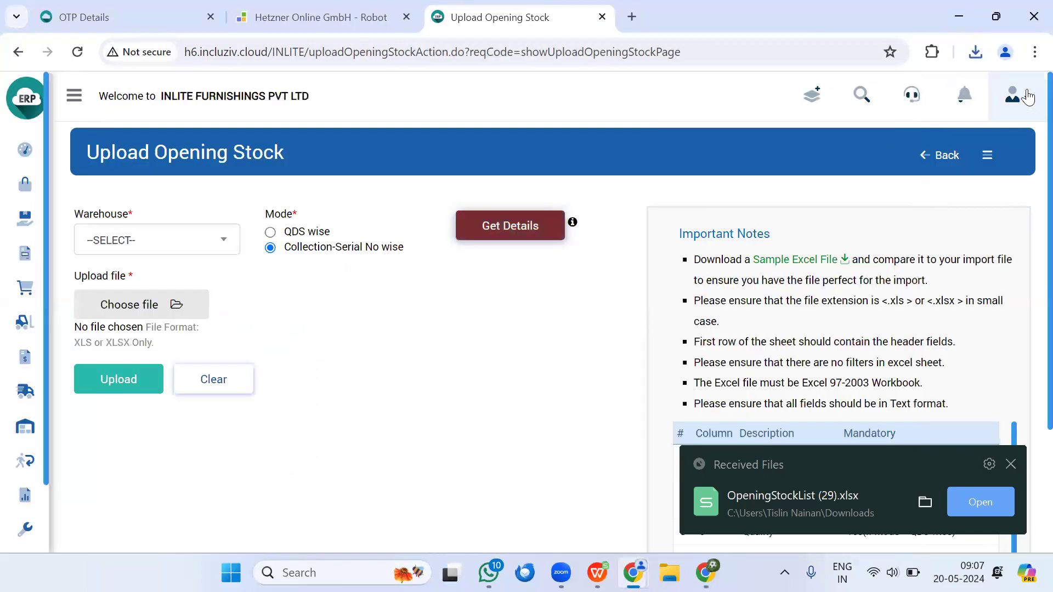
Step: Keep the blocked download and open OpeningStockList (30).xlsx in WPS, fitting the Serial No and Quality columns to their contents
left_click(975, 52)
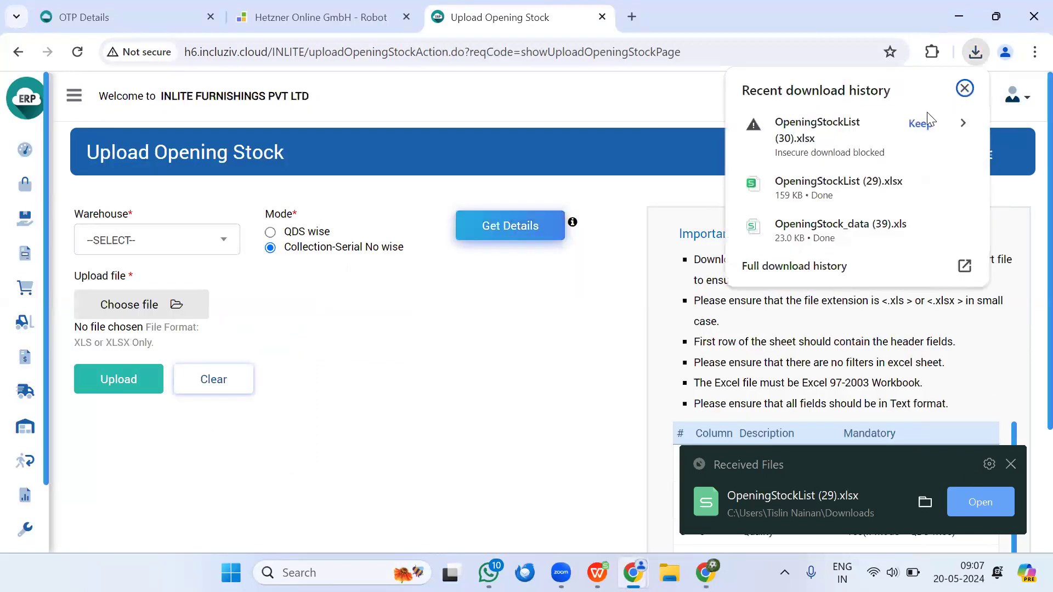
left_click(919, 123)
left_click(974, 508)
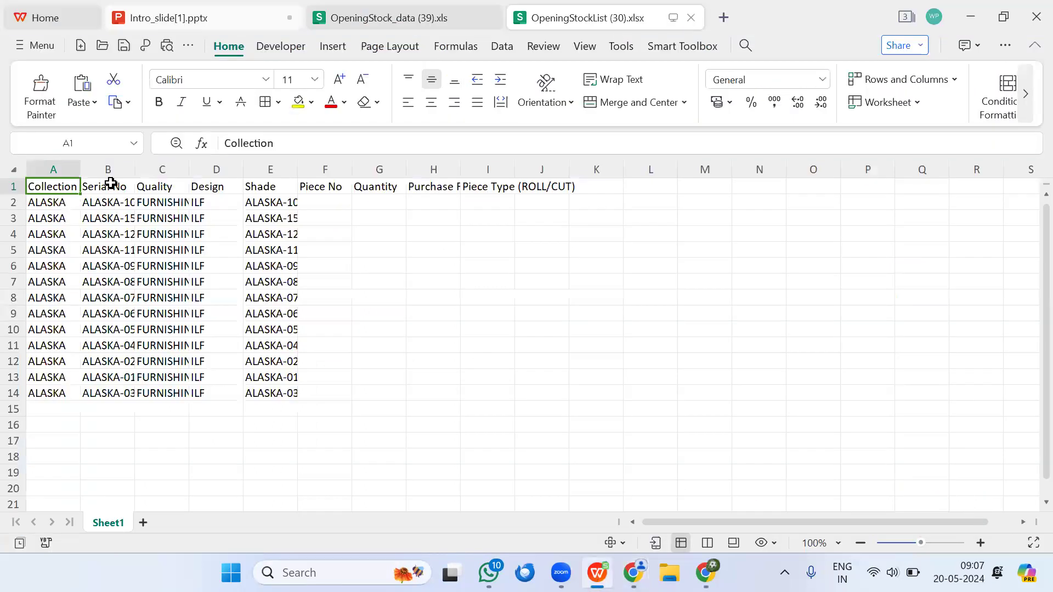
double_click(135, 170)
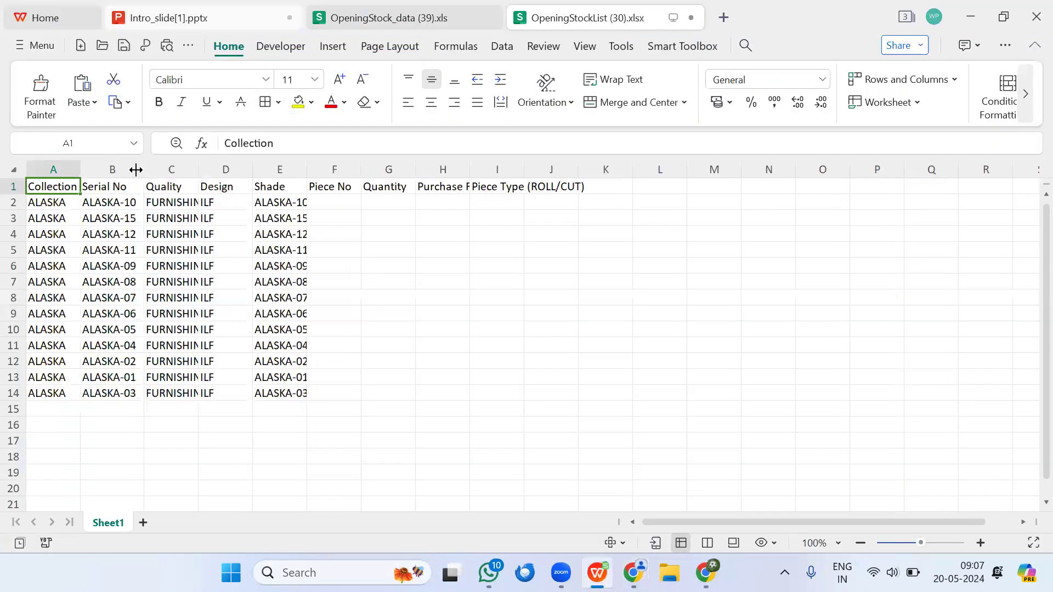
double_click(198, 170)
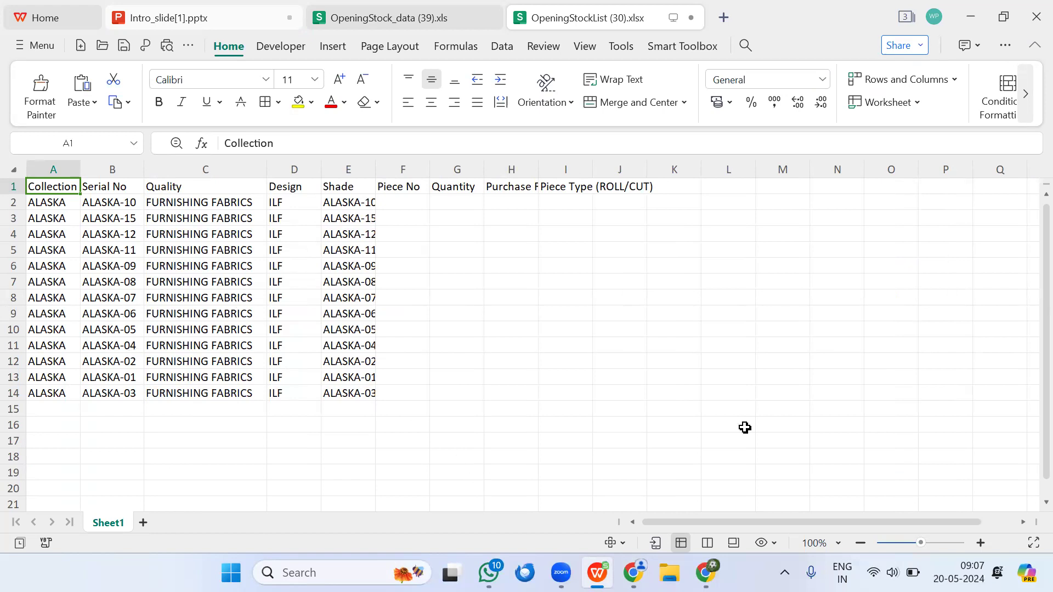
Step: Open OpeningStockList (29).xlsx from the Download folder, sorting the files by modify time
left_click(34, 48)
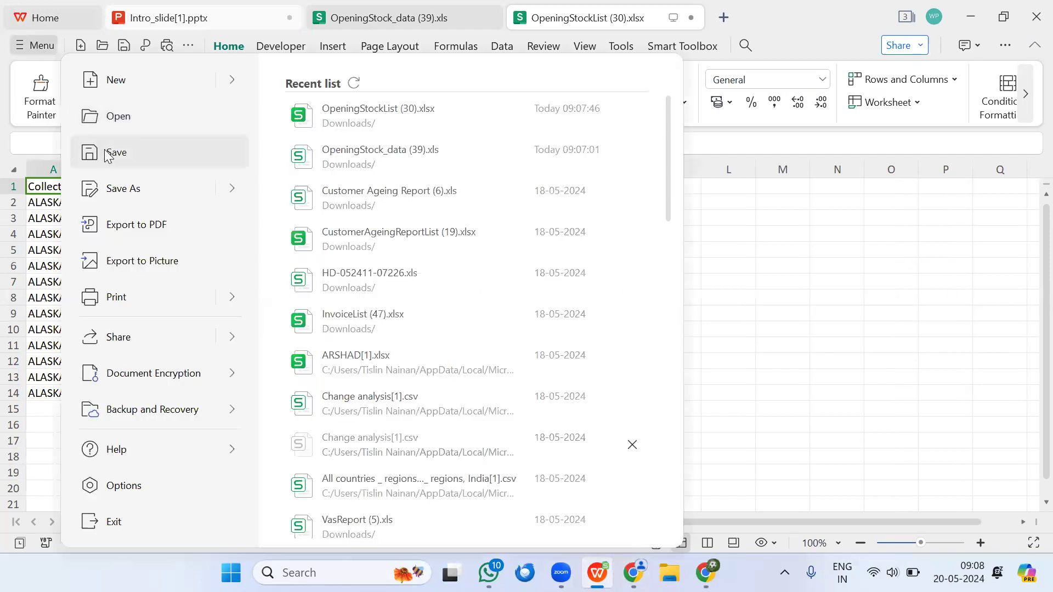
left_click(99, 116)
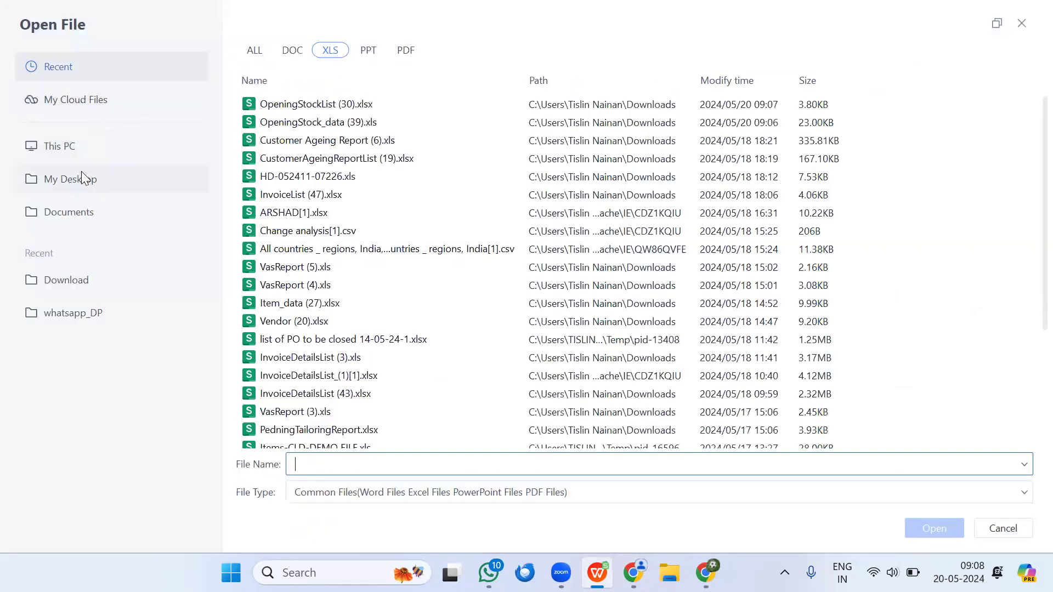
left_click(82, 280)
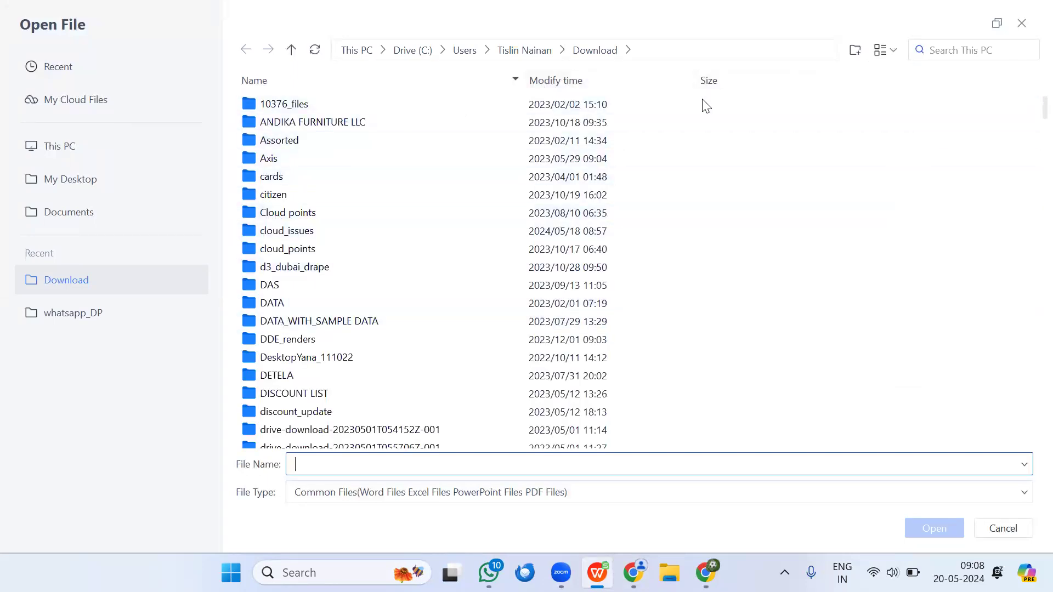
left_click(621, 82)
left_click(620, 83)
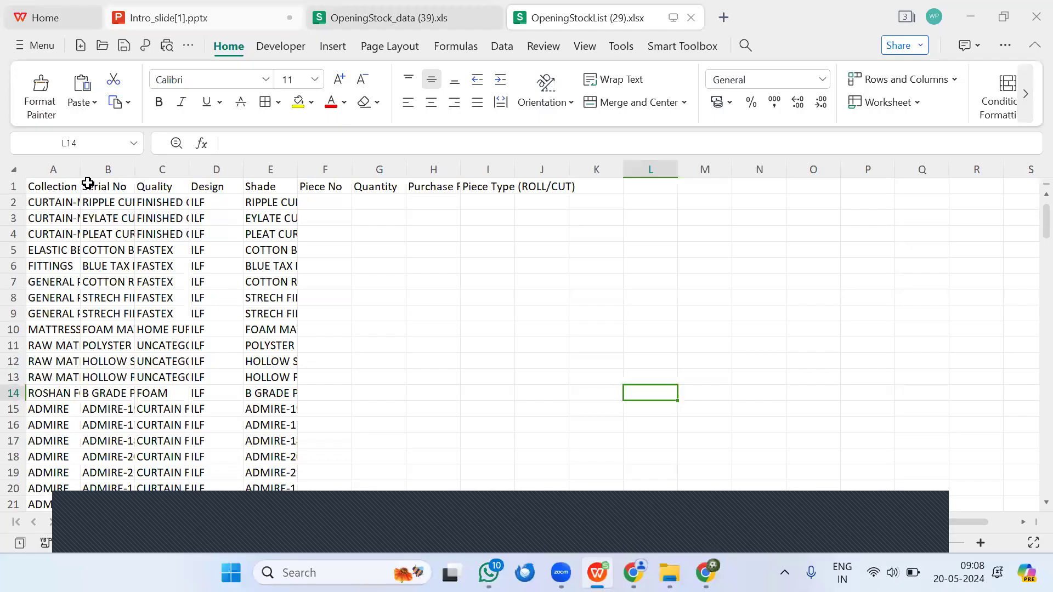
Step: Fit the Collection and Serial No columns to their contents and look through the listed items
double_click(81, 175)
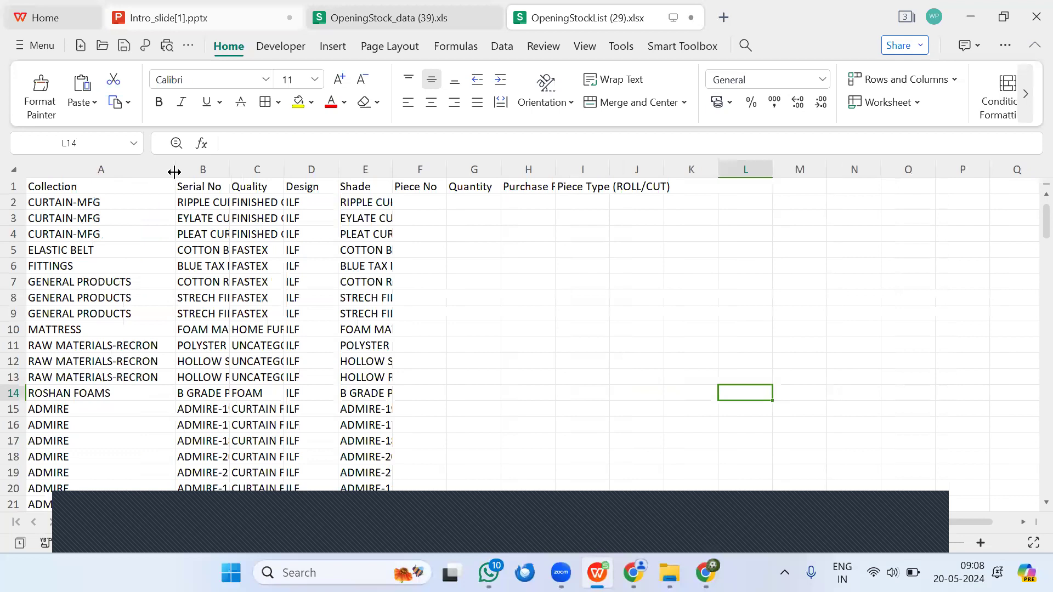
double_click(230, 170)
scroll(271, 417, "down", 20)
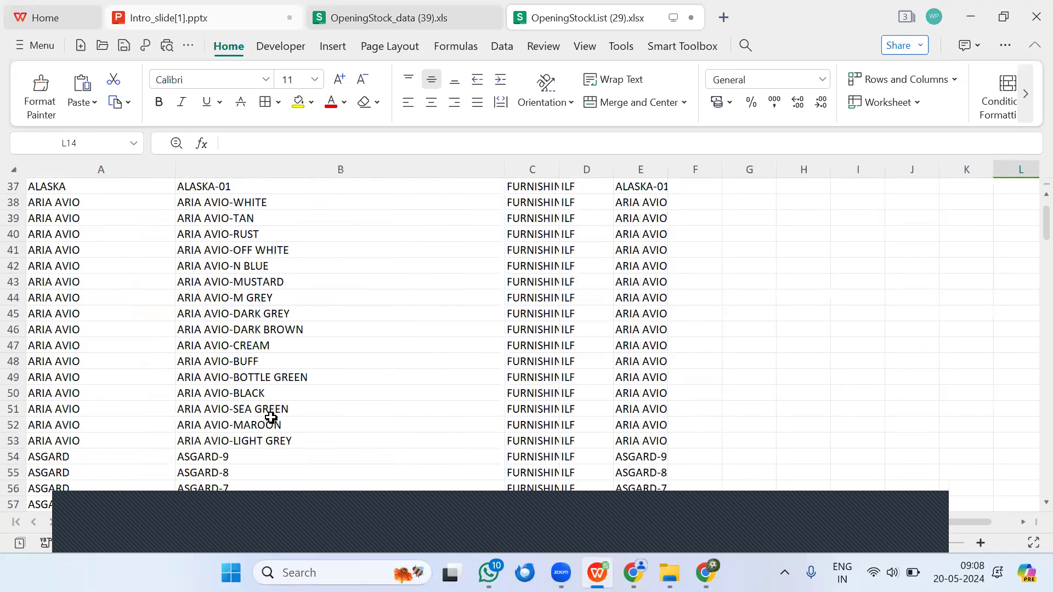
scroll(340, 406, "down", 7)
scroll(707, 334, "up", 20)
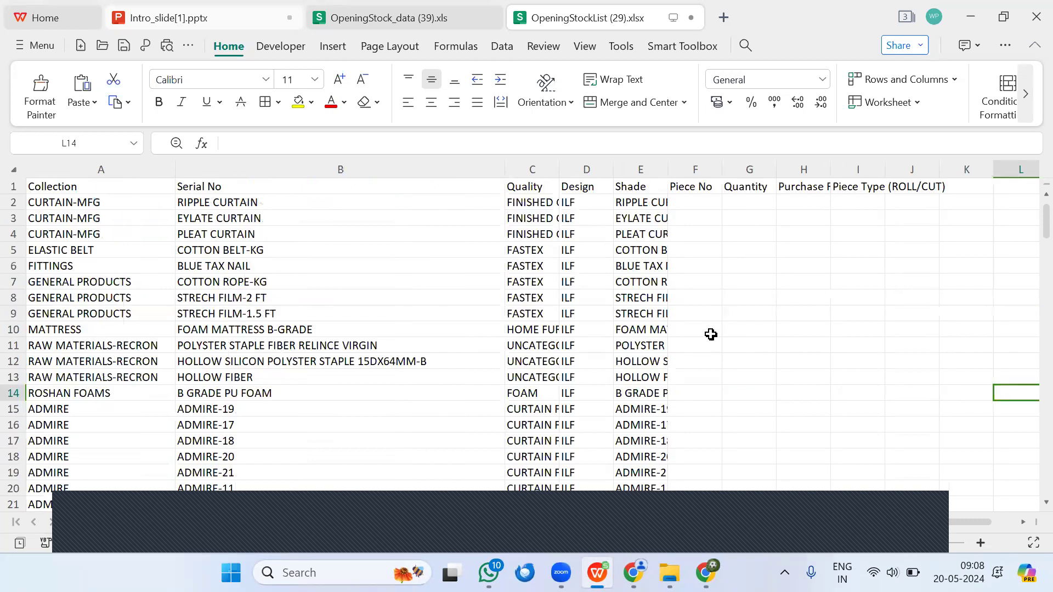
Step: Fit the Purchase Rate and Piece Type (ROLL/CUT) columns to their contents
left_click(703, 203)
left_click(760, 197)
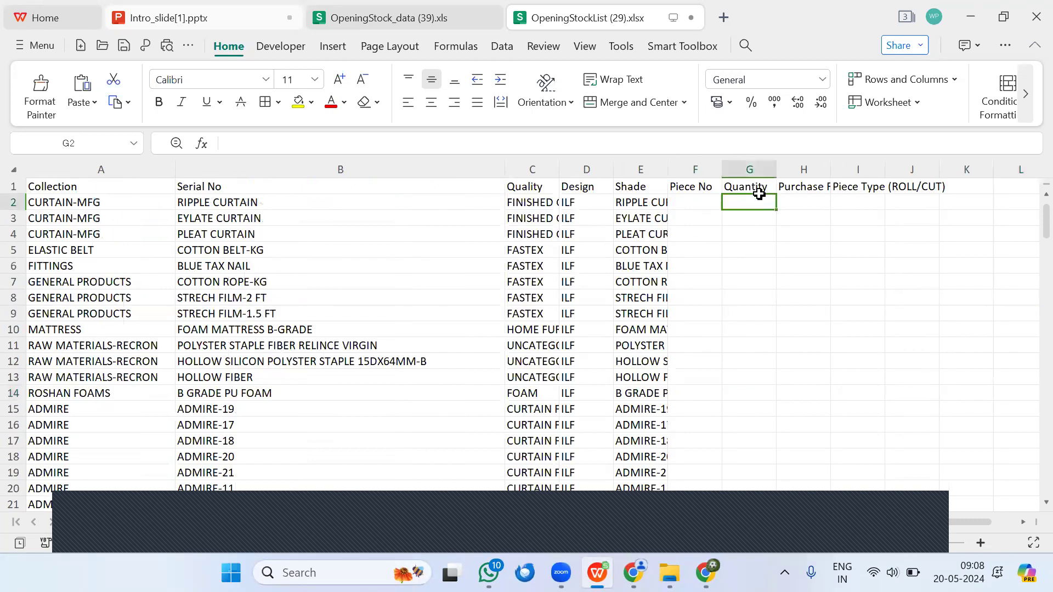
double_click(831, 169)
left_click_drag(889, 213, 901, 198)
double_click(913, 169)
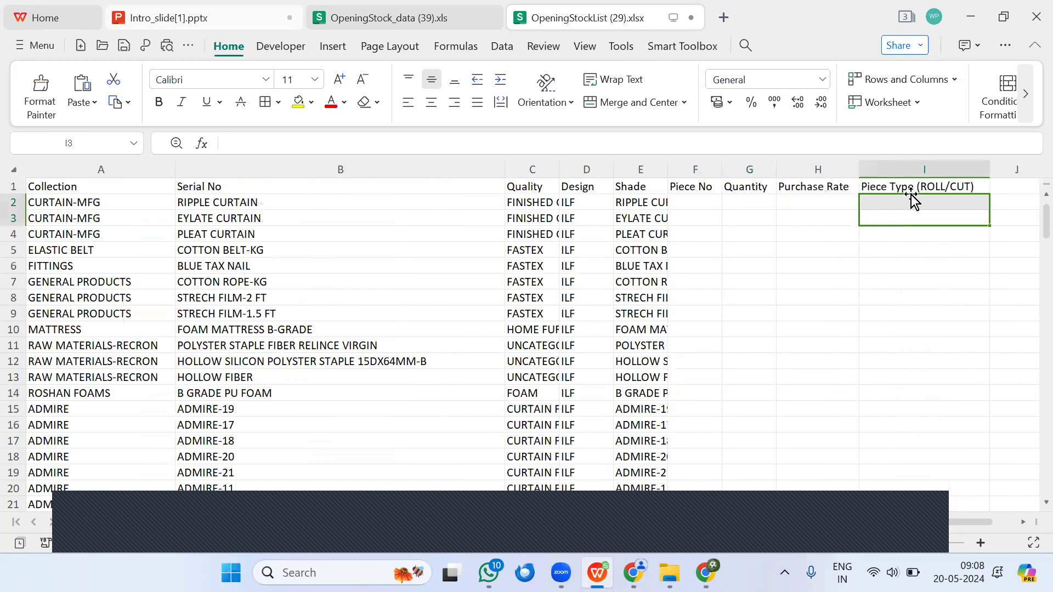
Step: Enter the piece types ROLL in cell I2 and CUT in cell I3
left_click(910, 206)
key("Caps_Lock")
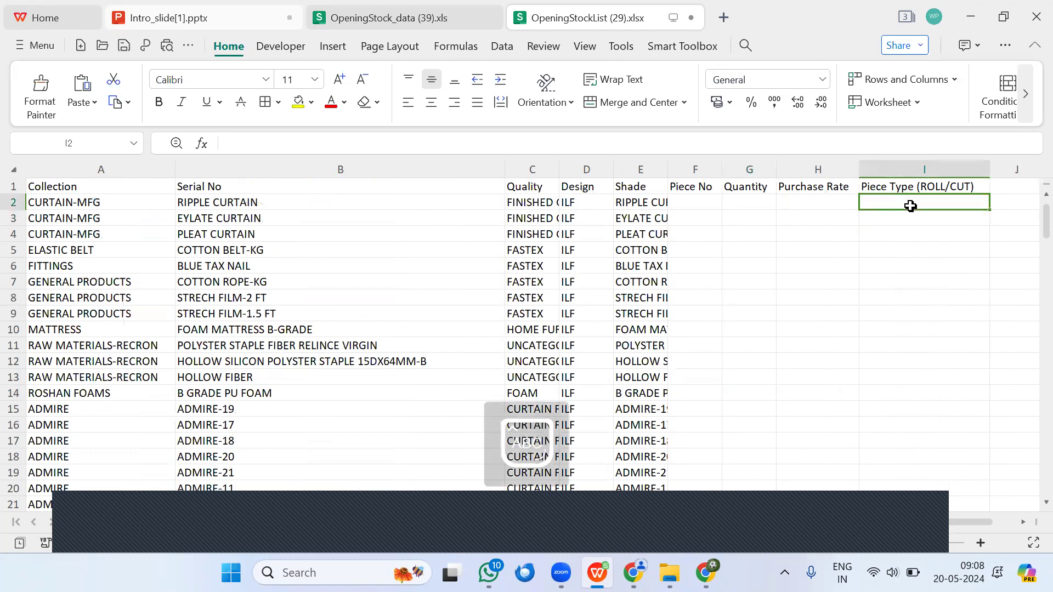
type("ROLL")
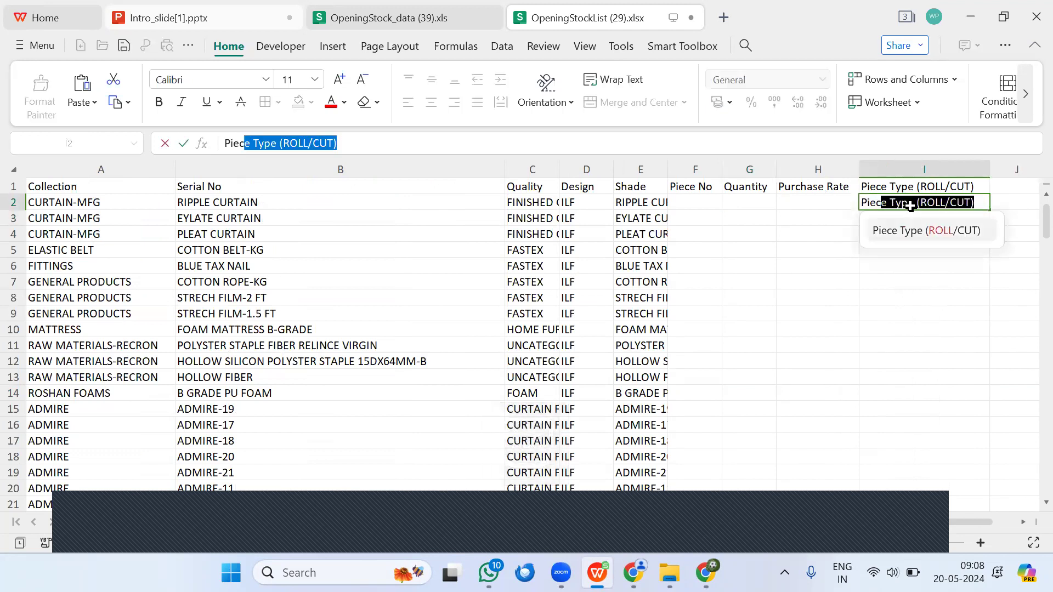
key("BackSpace")
key("BackSpace")
key("BackSpace")
key("BackSpace")
key("BackSpace")
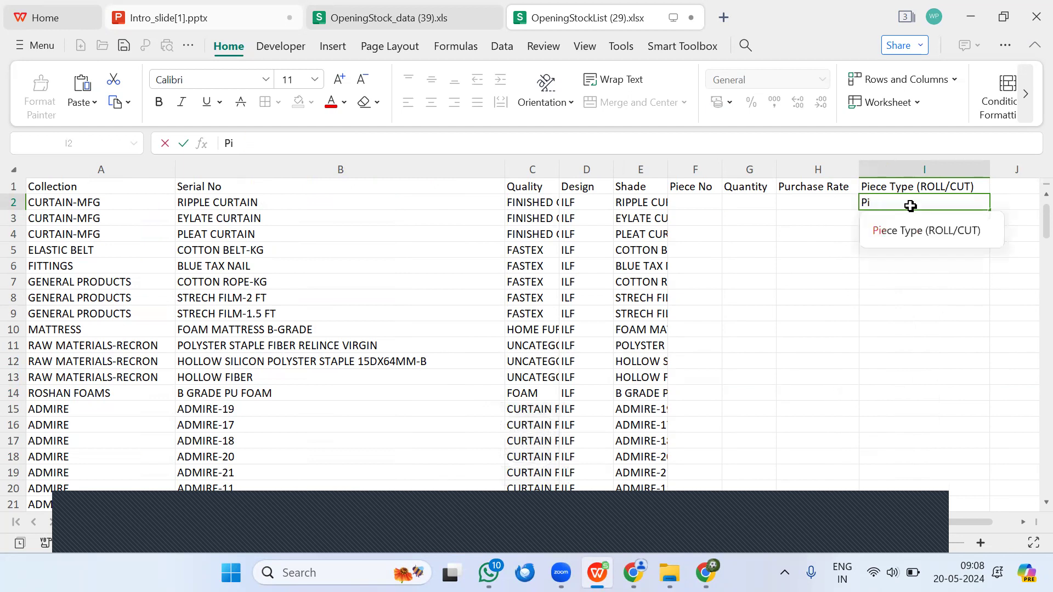
type("ROLL")
key("Return")
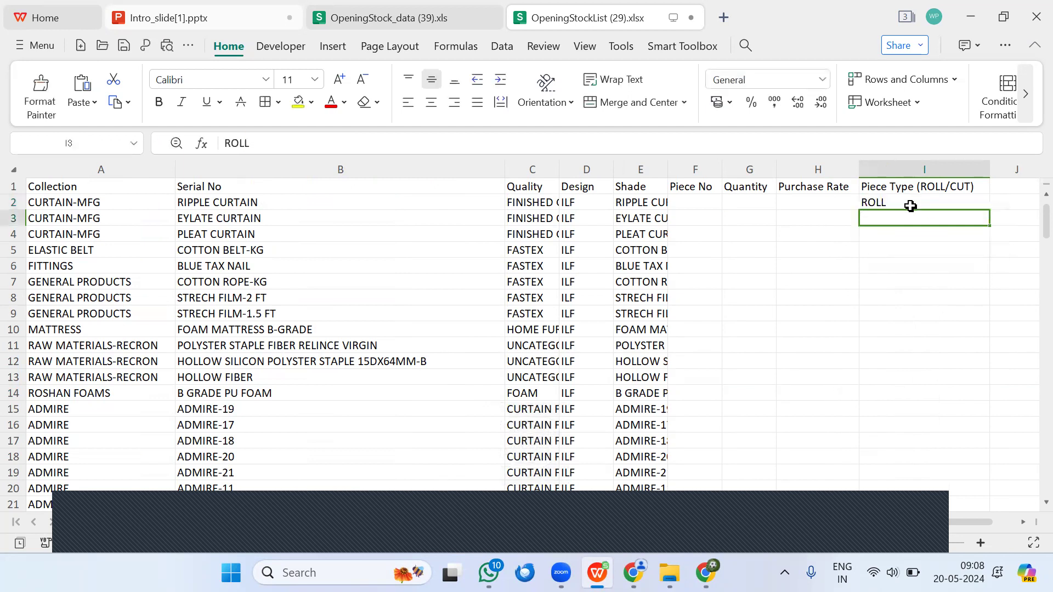
type("CUT")
key("Return")
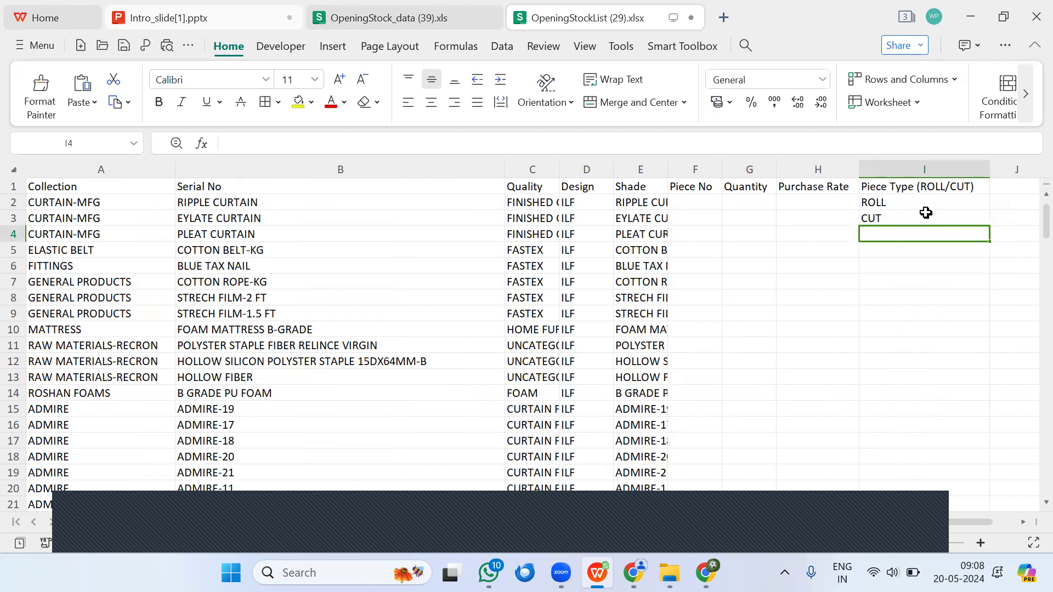
Step: Open OpeningStockList (30).xlsx from the recent files and fit the Serial No column to its contents
left_click(697, 187)
left_click(699, 207)
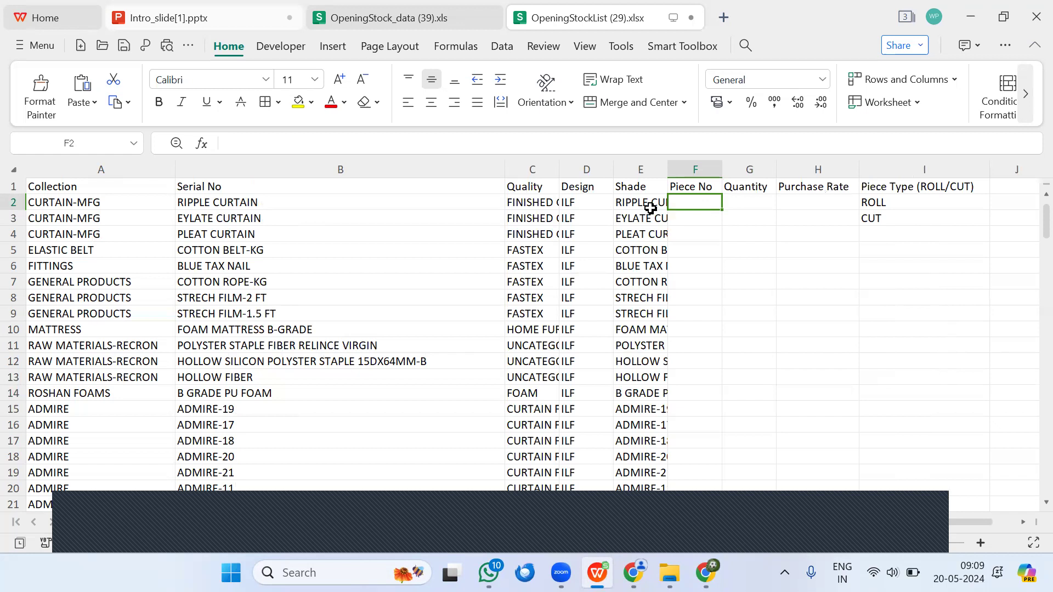
left_click(36, 45)
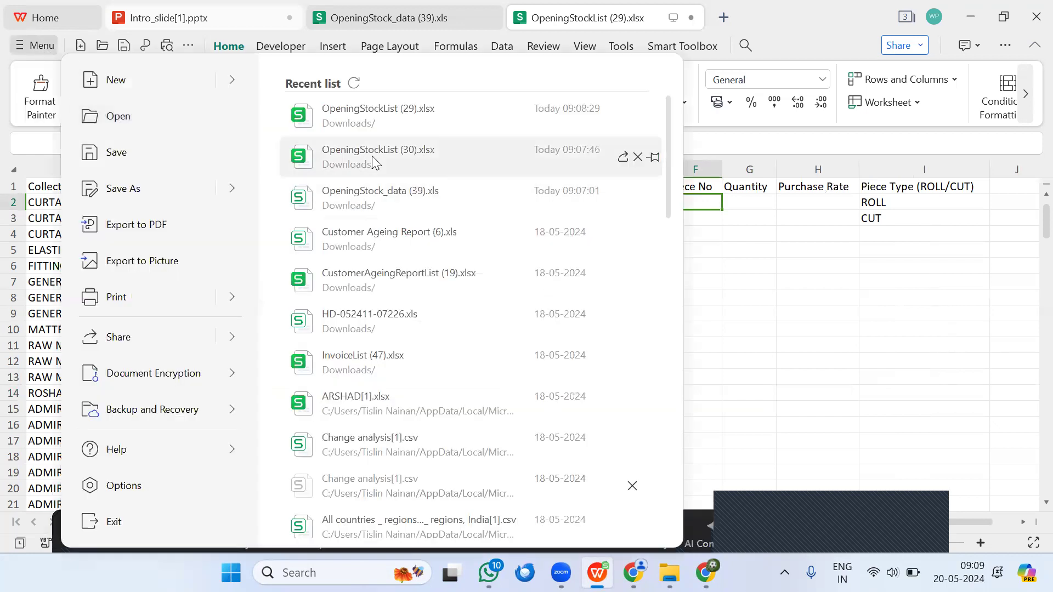
left_click(371, 156)
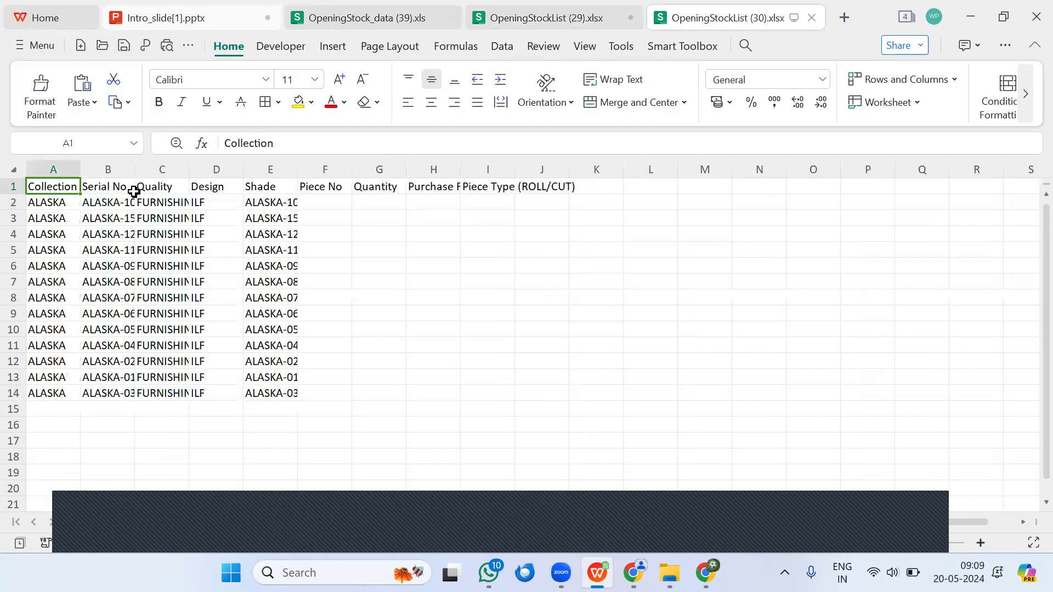
left_click(140, 163)
double_click(135, 165)
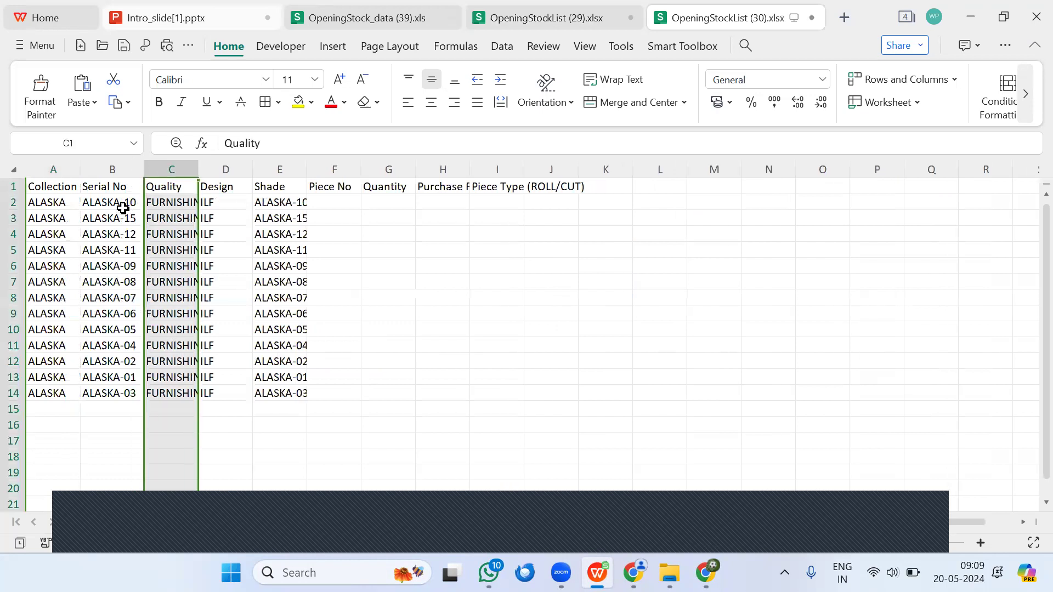
Step: Move rows 3 to 14 down so they start at row 7, leaving four blank rows under the first item
left_click(12, 218)
left_click_drag(12, 217, 96, 386)
key("ctrl+c")
left_click(36, 280)
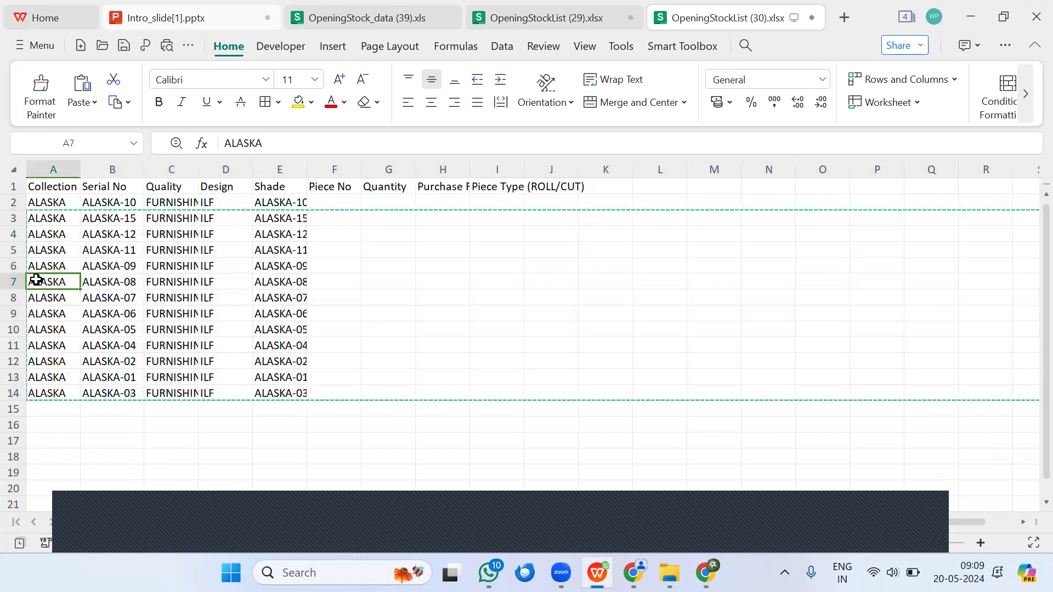
key("ctrl+v")
Step: Copy the collection ALASKA and serial number ALASKA-10 from row 2 into rows 3 to 6
left_click_drag(48, 204, 106, 265)
key("ctrl+c")
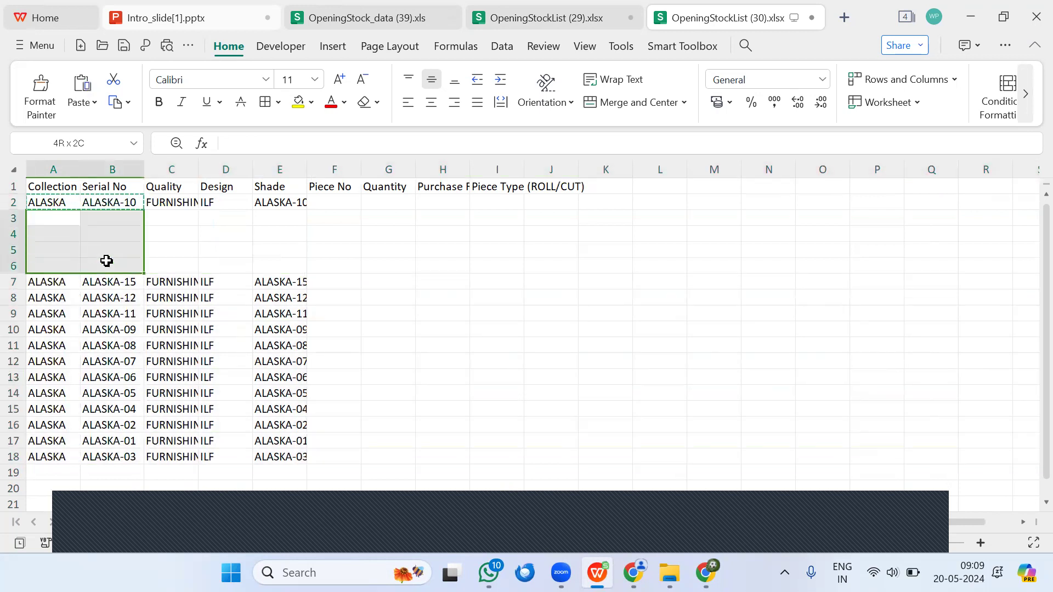
key("ctrl+v")
Step: Enter the quantities 13, 15, 4.5, 45 and 55 for the ALASKA-10 pieces in cells G2 to G6
left_click(379, 204)
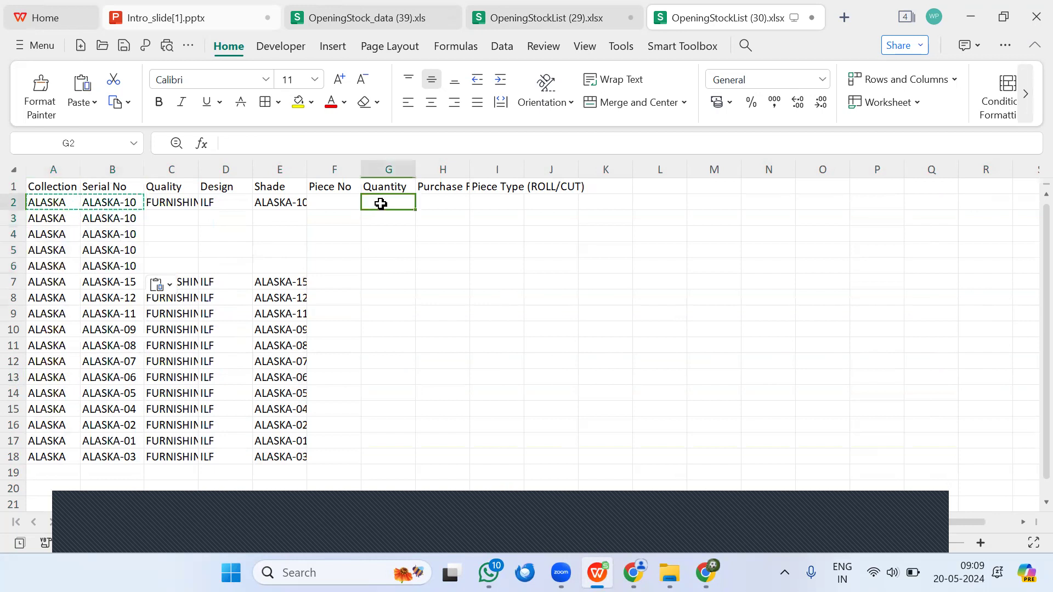
type("13")
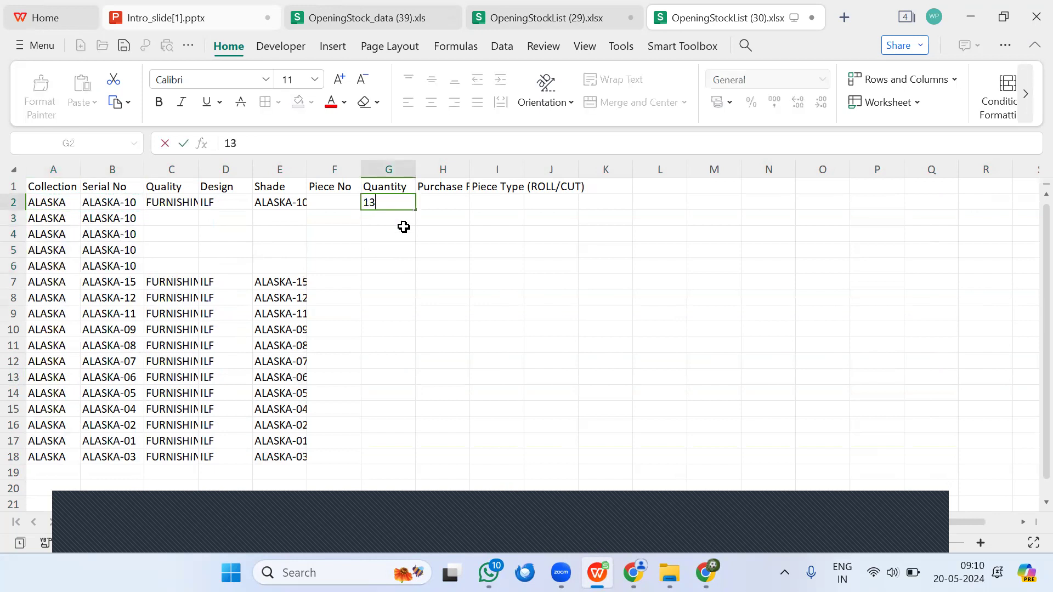
left_click(372, 219)
type("15")
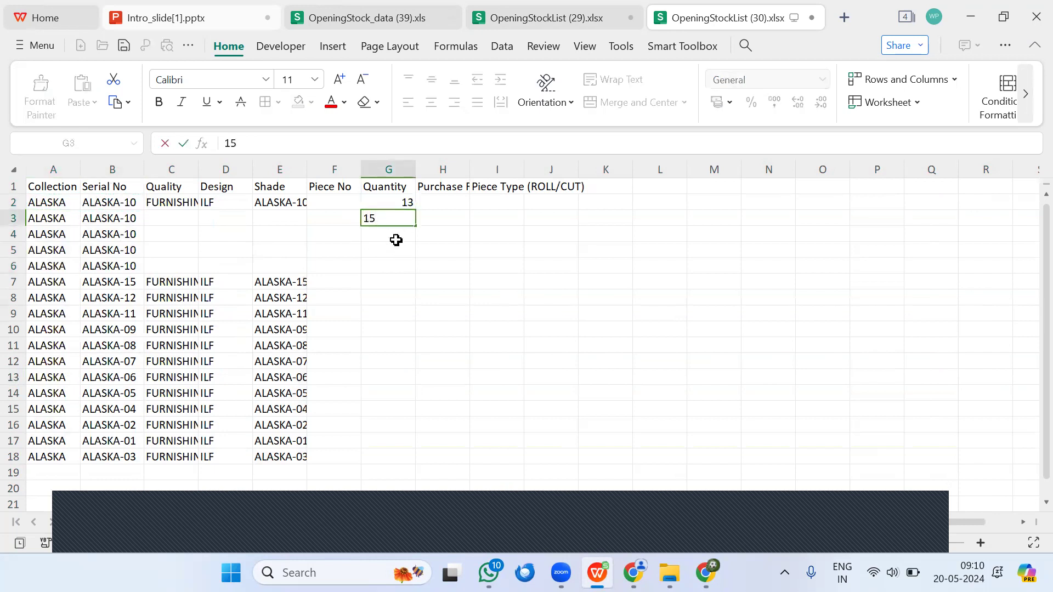
left_click(392, 231)
type("4.5")
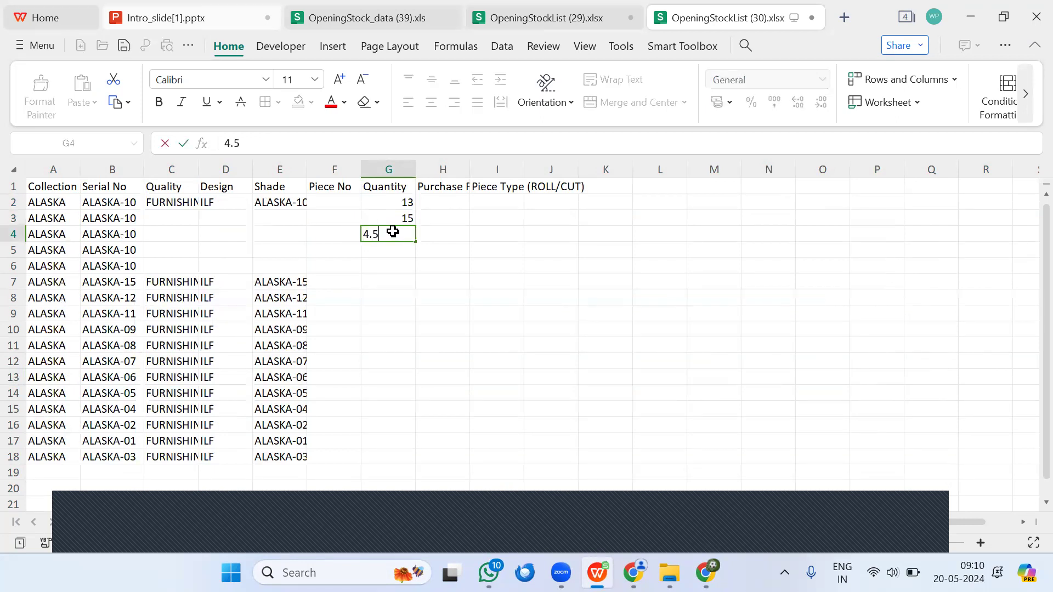
key("Tab")
left_click(383, 247)
type("45")
left_click(391, 268)
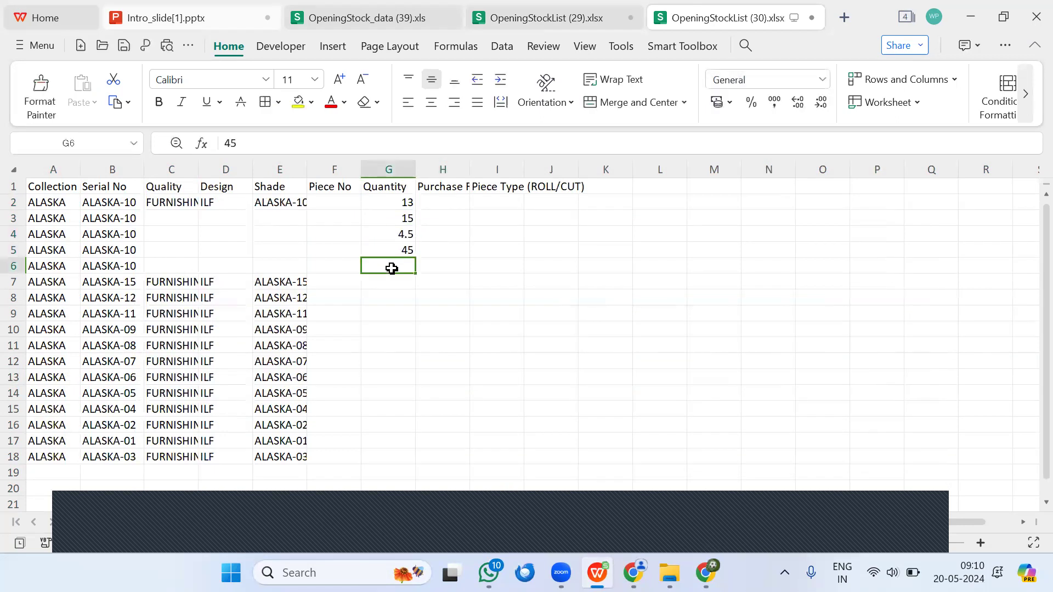
type("55")
left_click(548, 329)
Step: Enter ROLL in cells J5 and J6 for the 45 and 55 quantity pieces
left_click(538, 244)
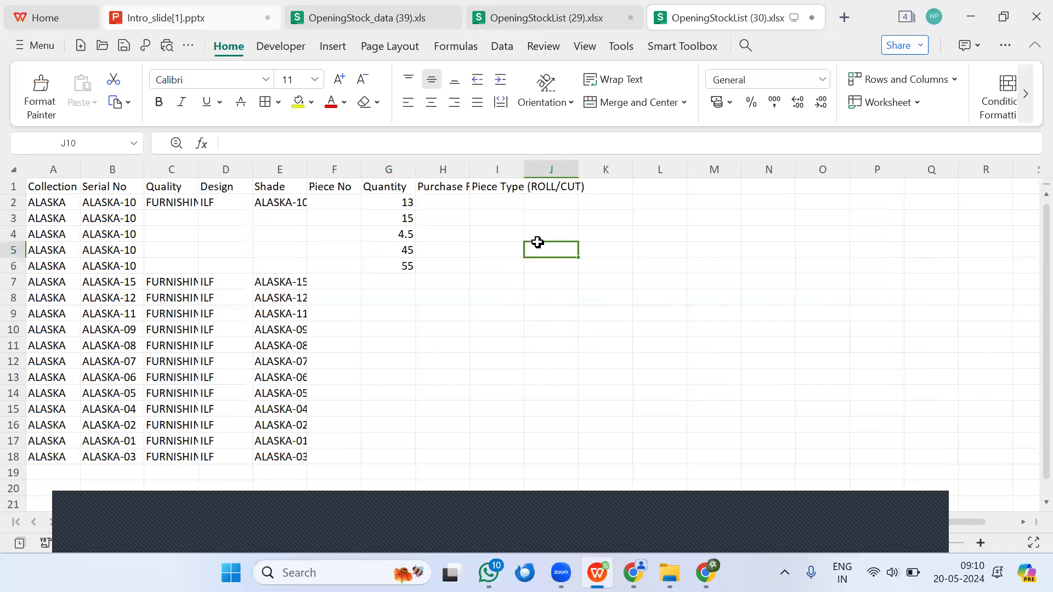
type("ROLL")
left_click(553, 266)
type("ROLL")
key("Return")
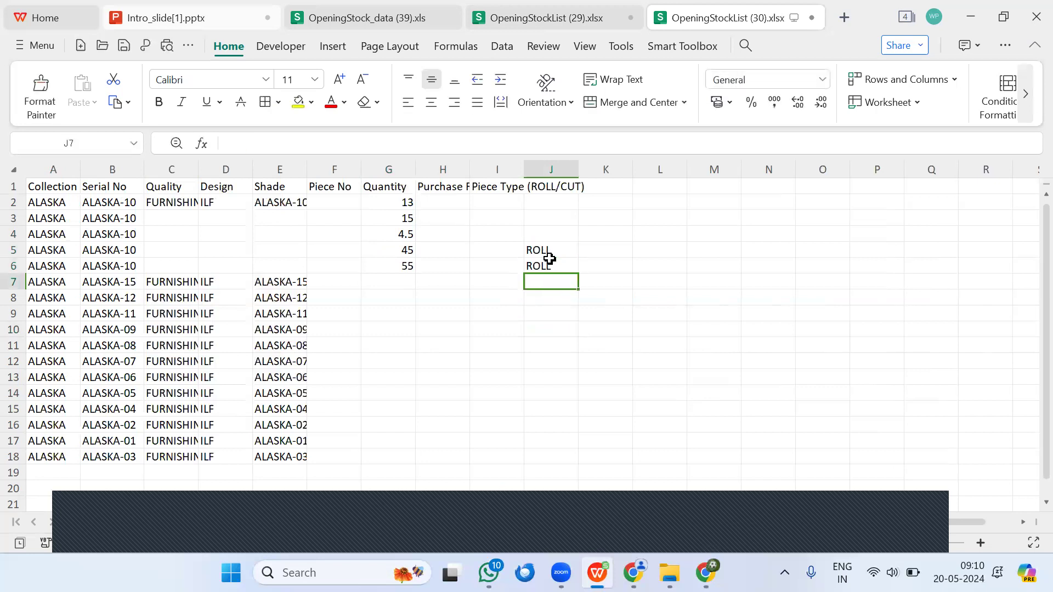
Step: Enter CUT in cell J2 and fill it down to J4
left_click(560, 206)
type("C")
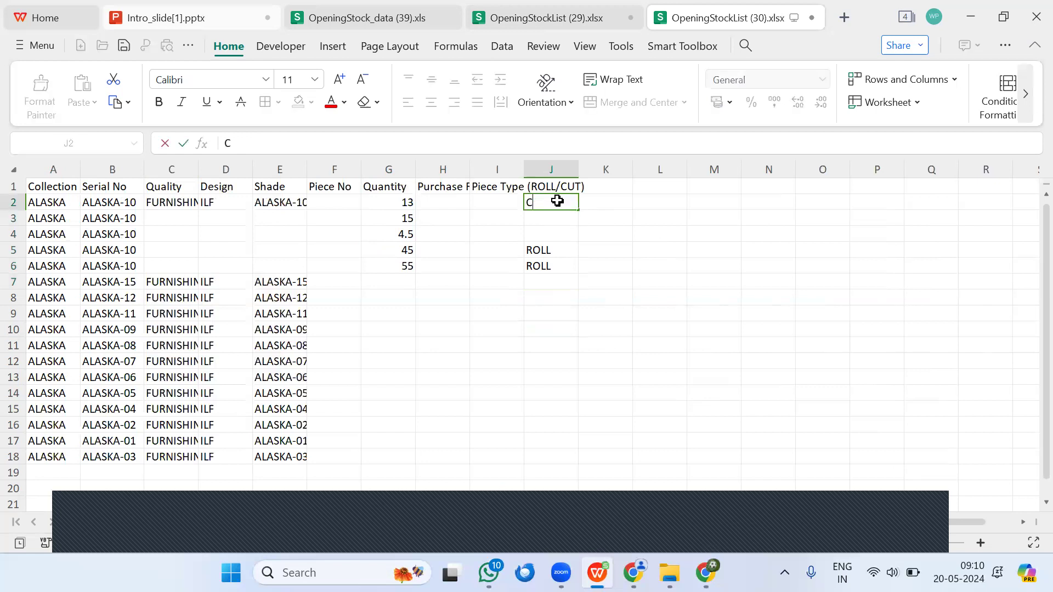
type("UT")
left_click(636, 248)
left_click(564, 203)
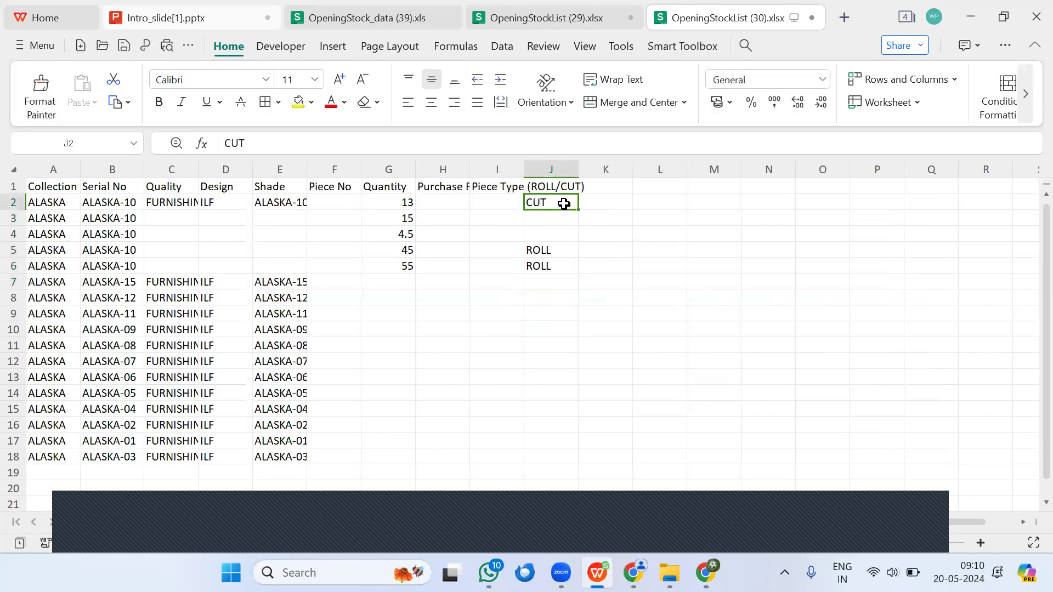
left_click_drag(577, 208, 577, 236)
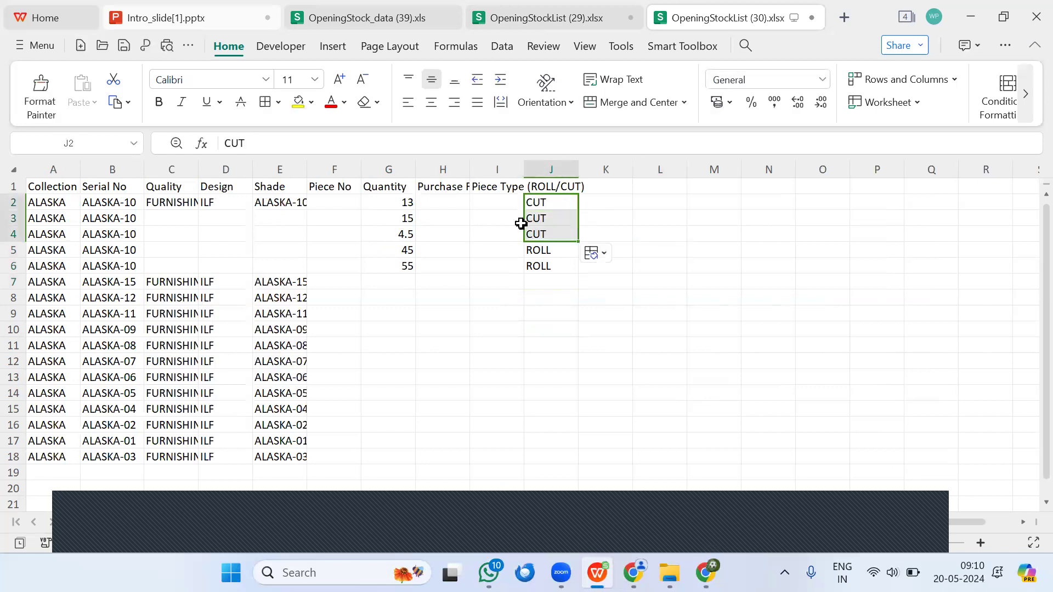
Step: Enter the purchase rates 225, 225, 235, 235 and 235 in cells H2 to H6 and fit the Purchase Rate column to its contents
left_click(443, 203)
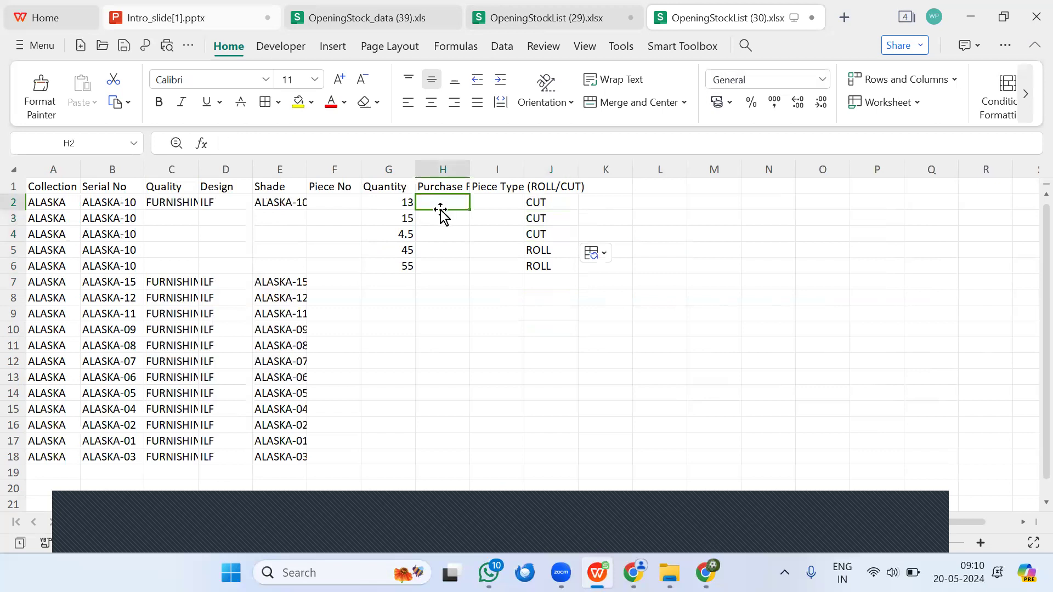
type("225")
key("Return")
type("22")
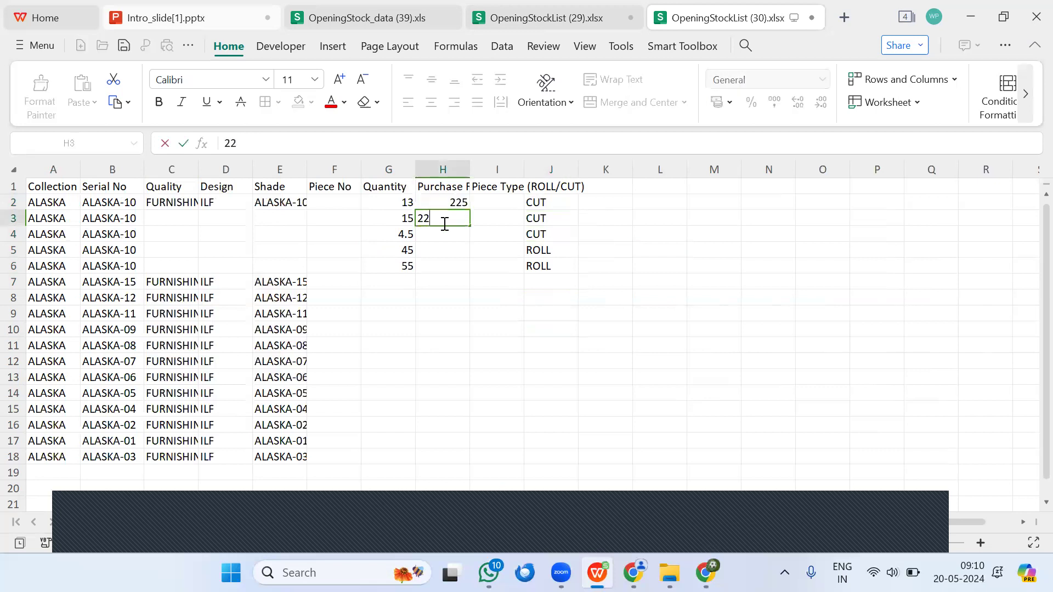
type("5")
key("Return")
type("235")
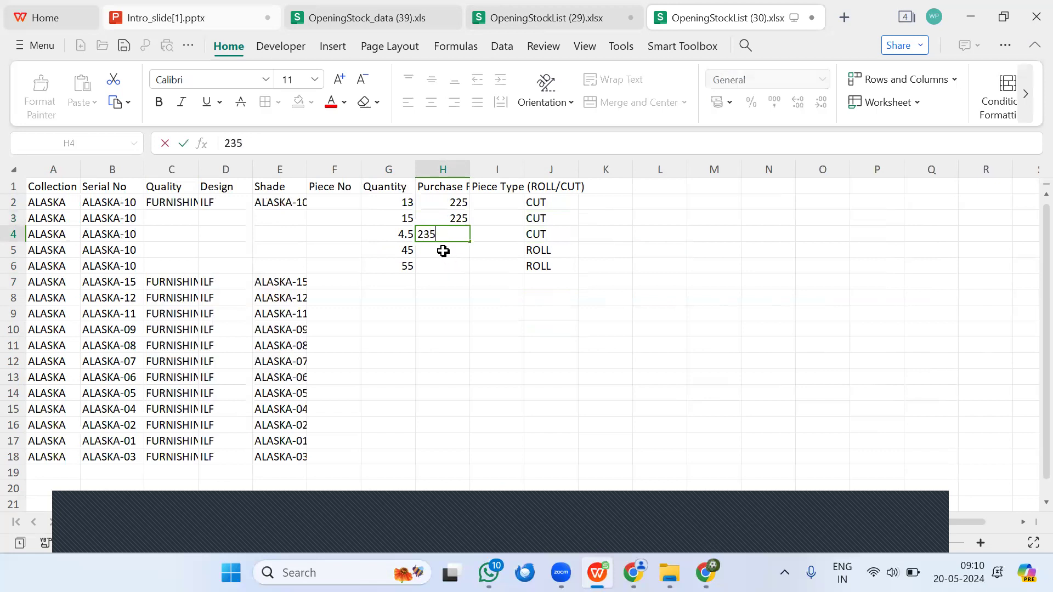
key("Return")
type("235")
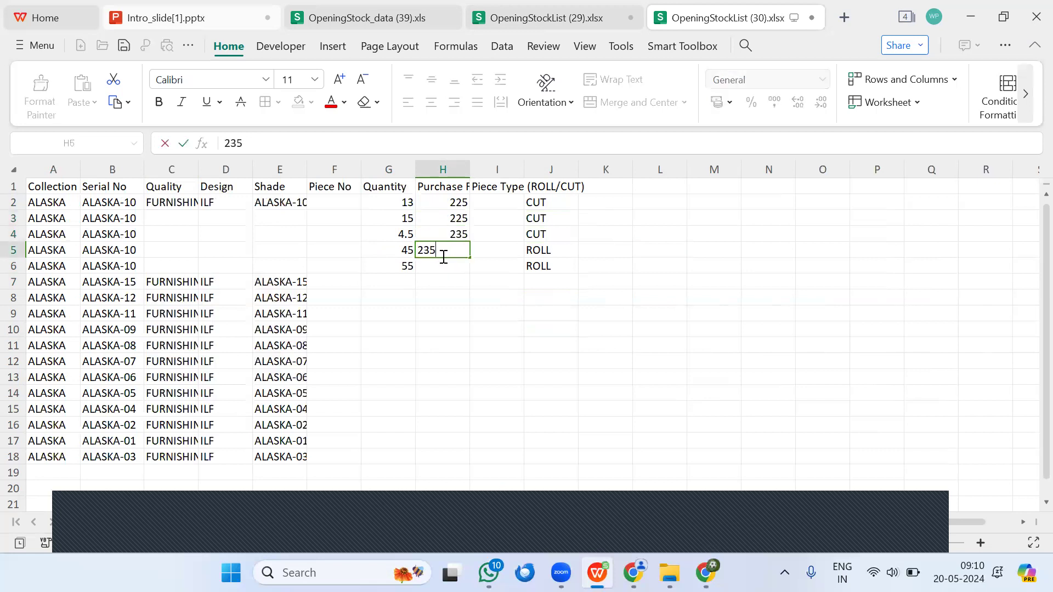
key("Return")
type("235")
left_click(477, 296)
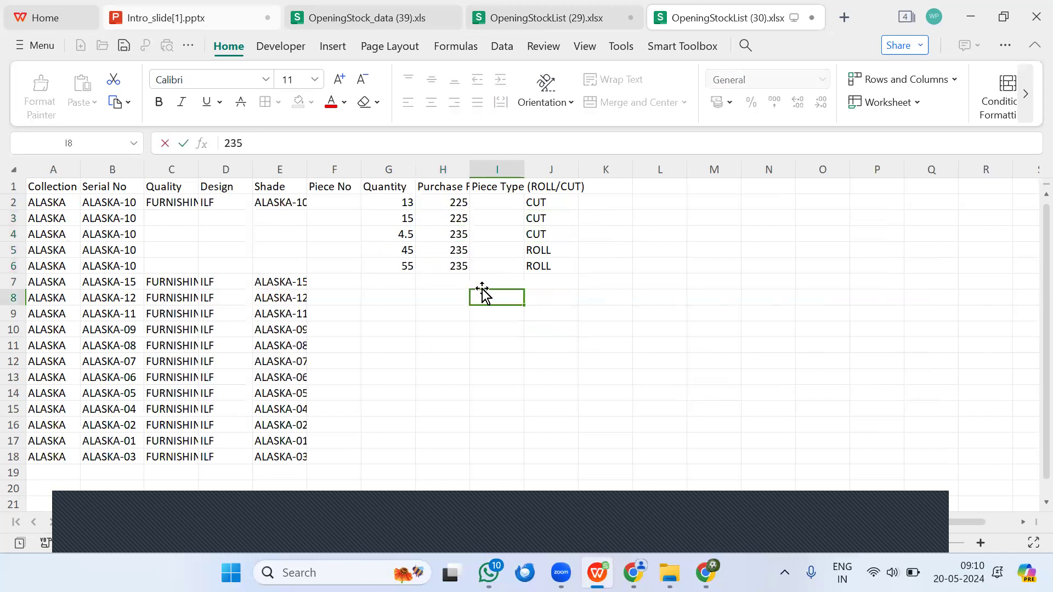
left_click(496, 201)
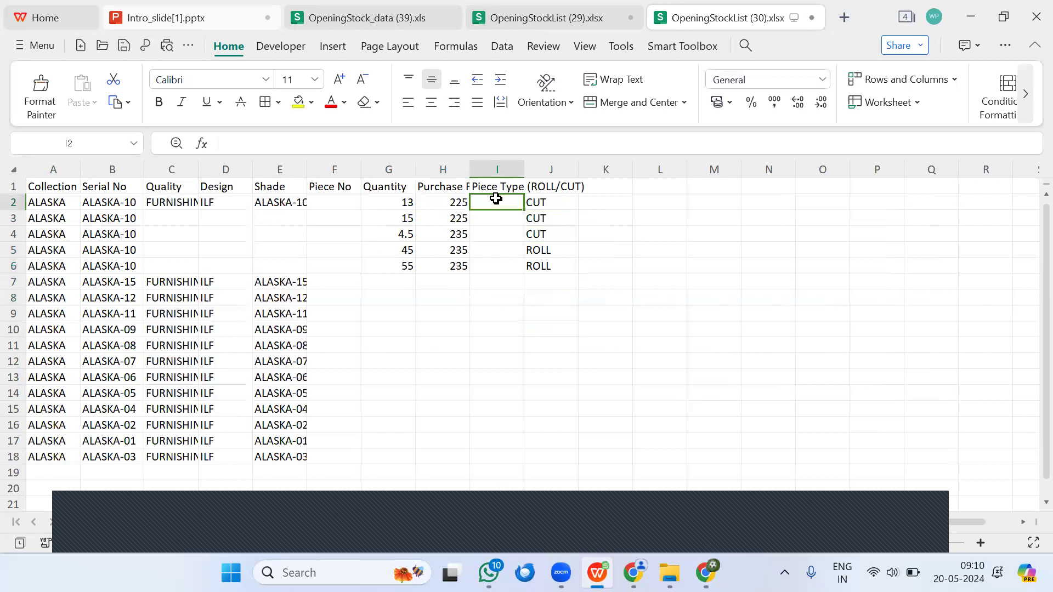
double_click(470, 169)
Step: Enter piece number OP1001 in cell F2 and fill the series down to OP1005 in F6
left_click(349, 208)
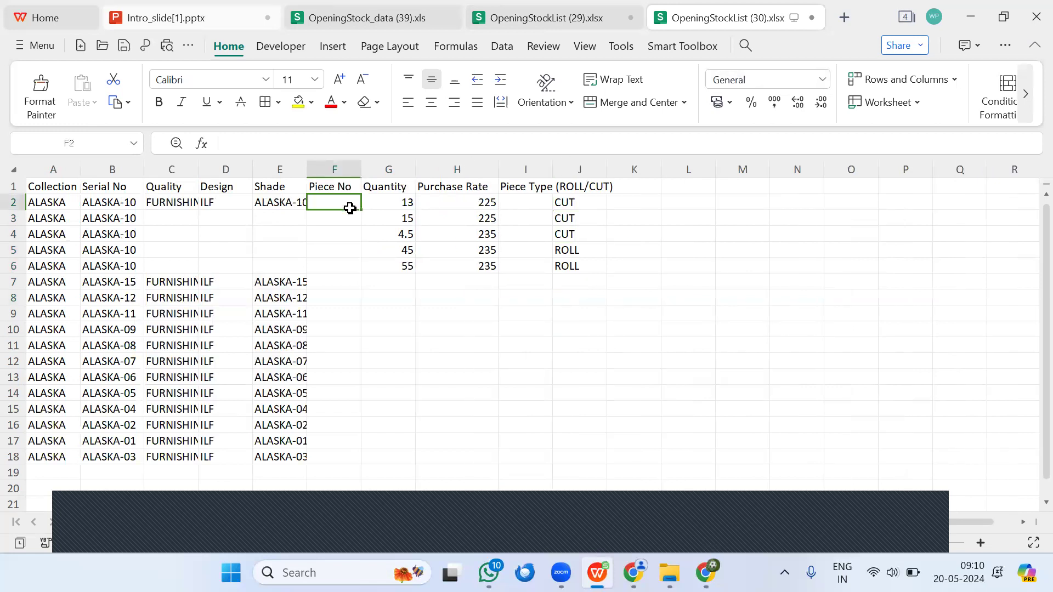
type("OP1001")
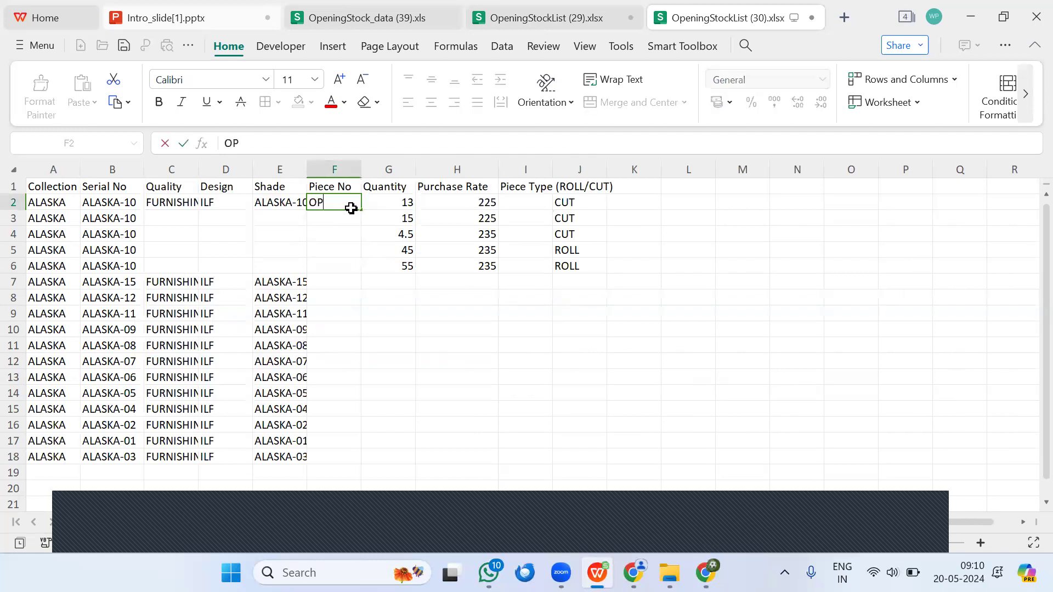
left_click(373, 254)
left_click(336, 202)
left_click_drag(361, 209, 346, 269)
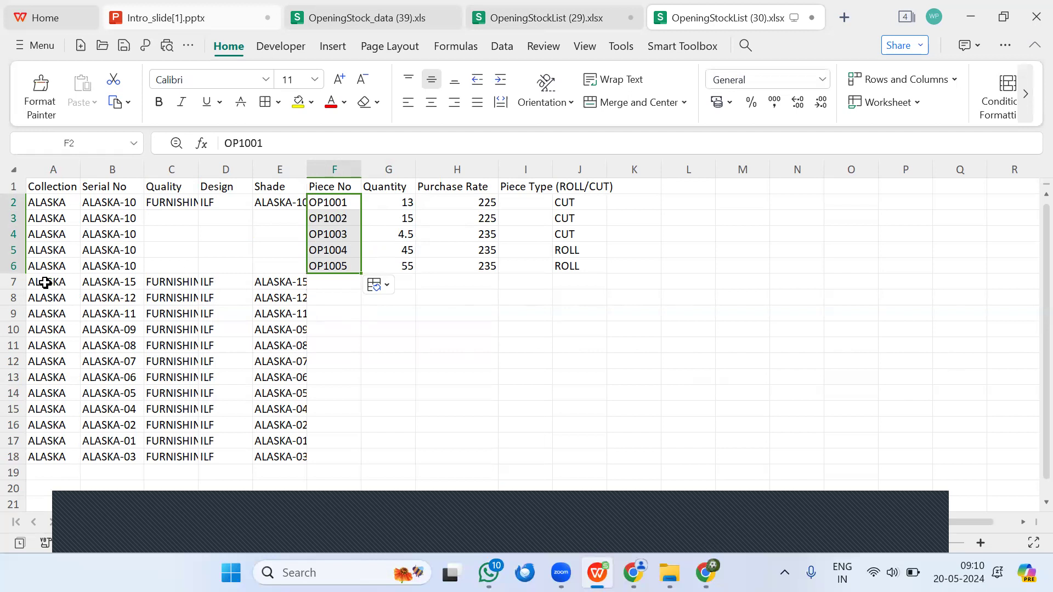
Step: Clear the Quality, Design and Shade values from cells C2 to E18
left_click_drag(158, 281, 277, 433)
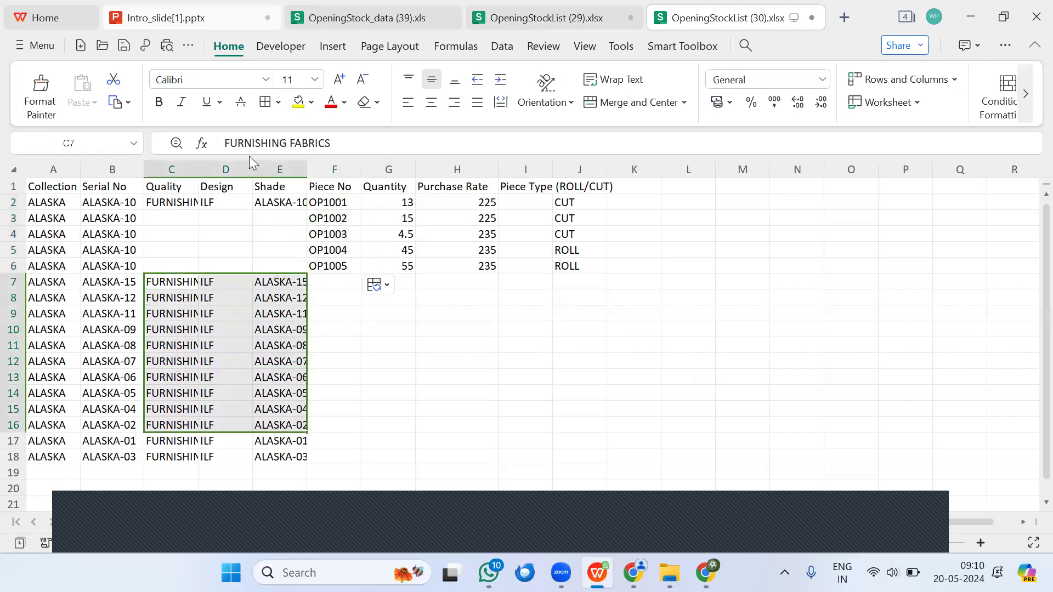
left_click_drag(172, 203, 277, 468)
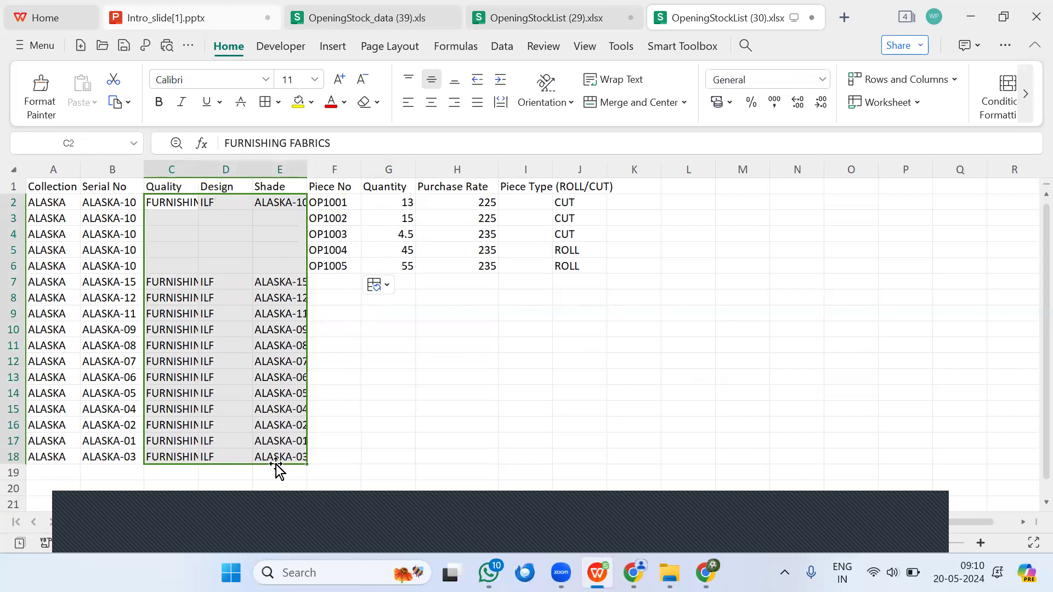
key("Delete")
left_click(115, 313)
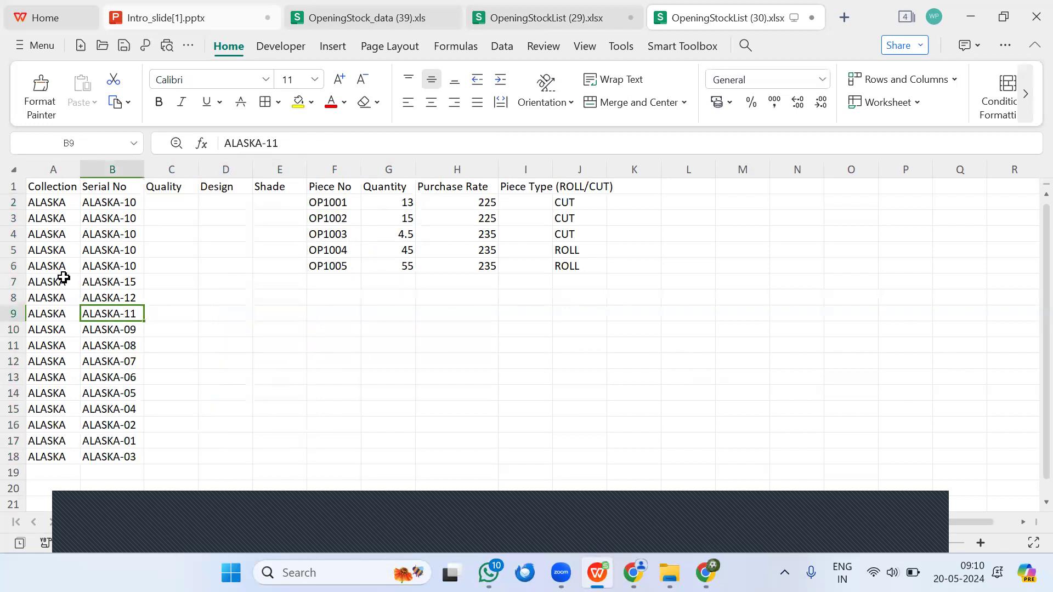
Step: Copy the collection ALASKA and serial number ALASKA-15 from row 7 into rows 8 to 12
left_click_drag(45, 281, 126, 357)
key("ctrl+c")
left_click(54, 301)
key("ctrl+v")
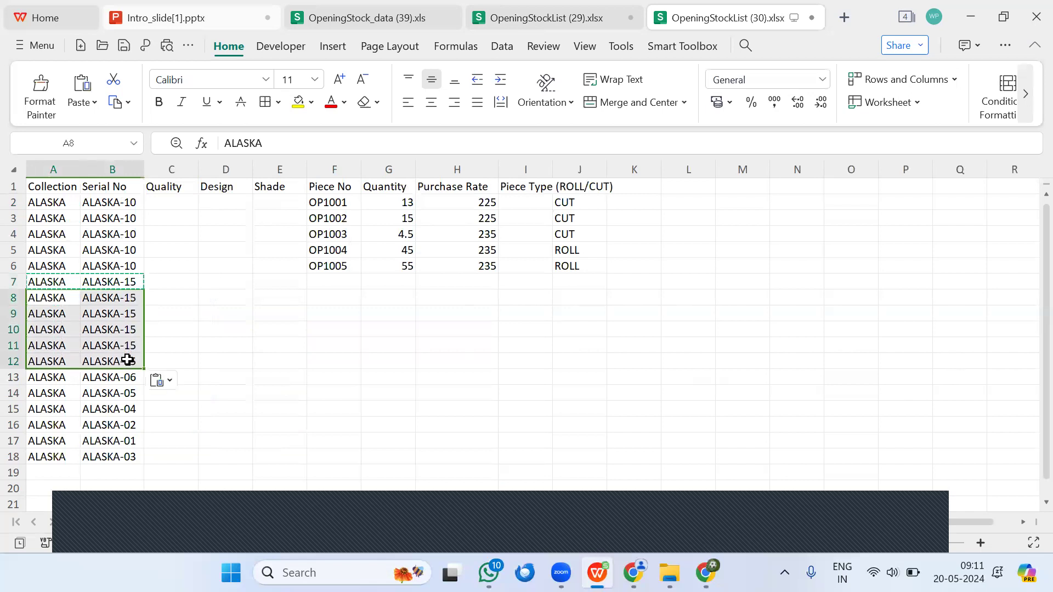
Step: Delete rows 13 to 18 with the remaining ALASKA items
left_click_drag(12, 377, 13, 456)
right_click(13, 456)
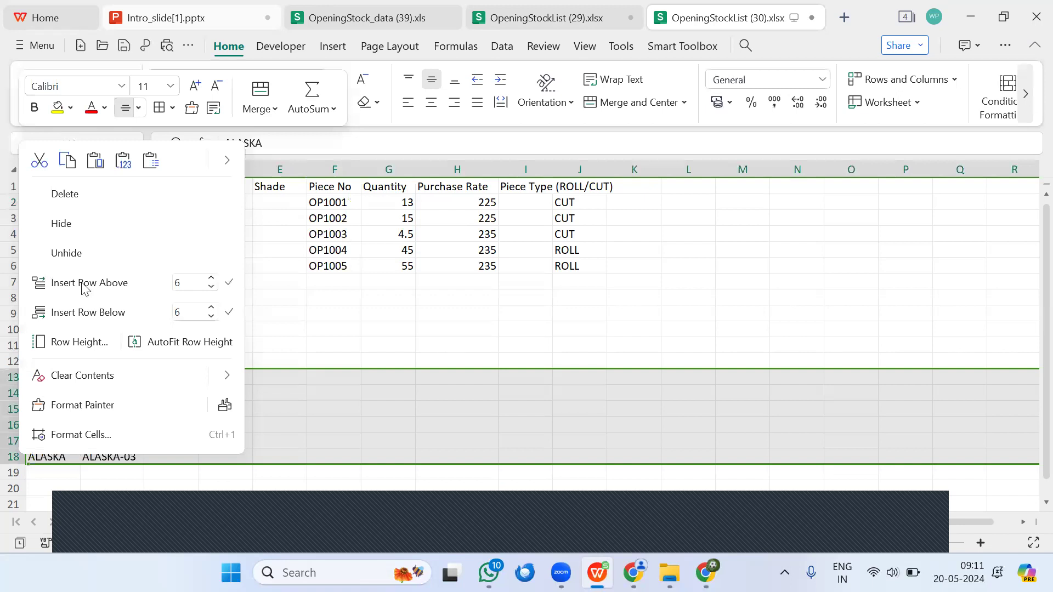
left_click(89, 195)
Step: Continue the piece number series for the ALASKA-15 rows from OP1006 in F7 to OP1011 in F12
left_click(372, 295)
left_click_drag(329, 251, 350, 373)
left_click_drag(397, 209, 409, 265)
Step: Enter the quantities 12, 12, 16, 55, 32 and 45 for the ALASKA-15 pieces in cells G7 to G12
left_click(384, 282)
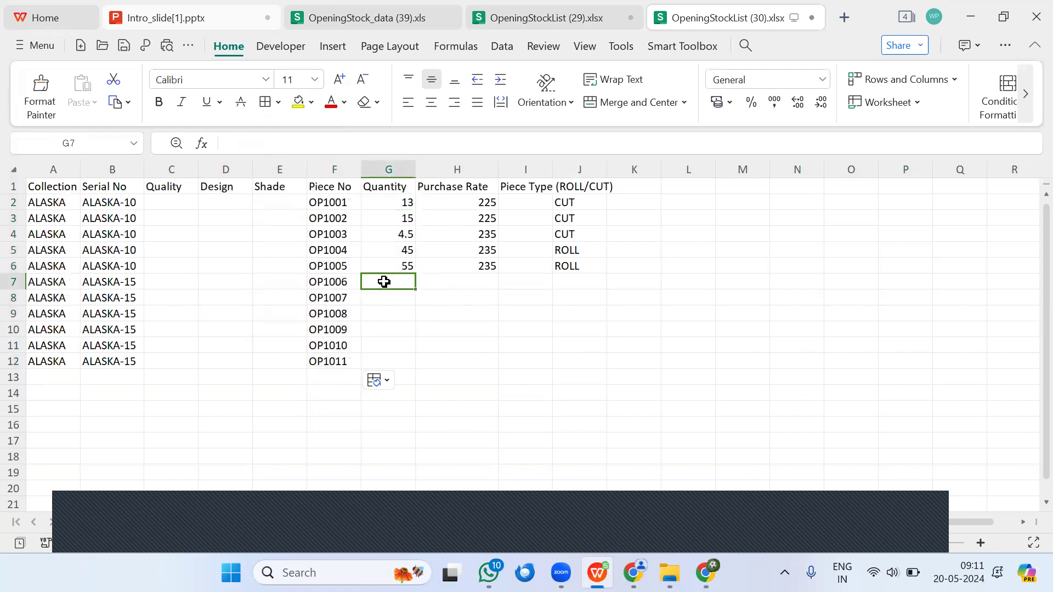
type("12")
key("Return")
type("12")
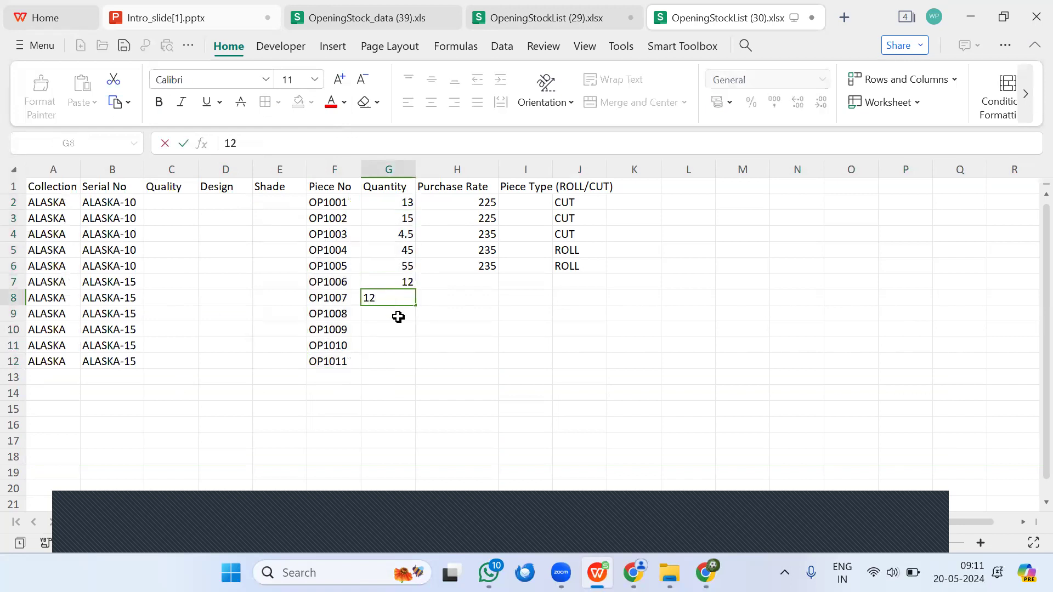
key("Return")
type("16")
key("Return")
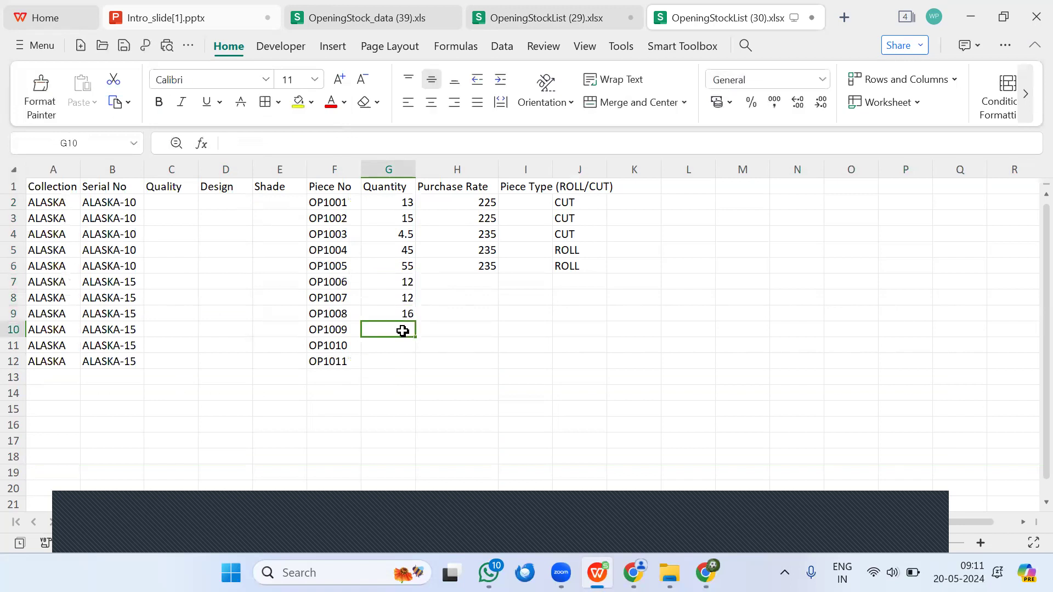
type("55")
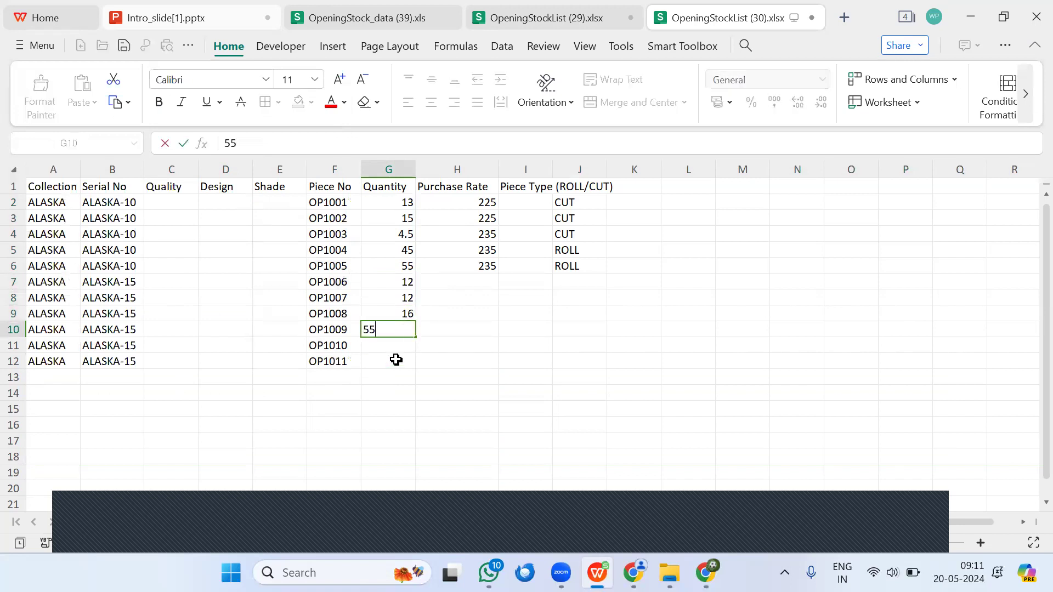
key("Return")
type("32")
key("Return")
type("45")
left_click(420, 381)
Step: Copy the ROLL piece type from J5:J6 into J10 and extend it through J12
left_click_drag(573, 250, 574, 266)
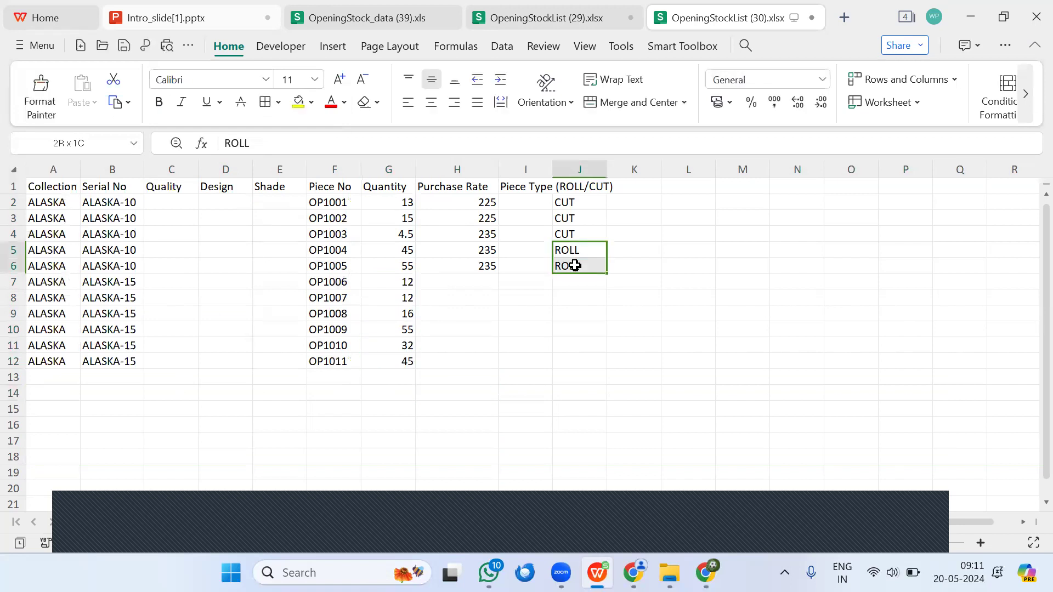
key("ctrl+c")
left_click(576, 329)
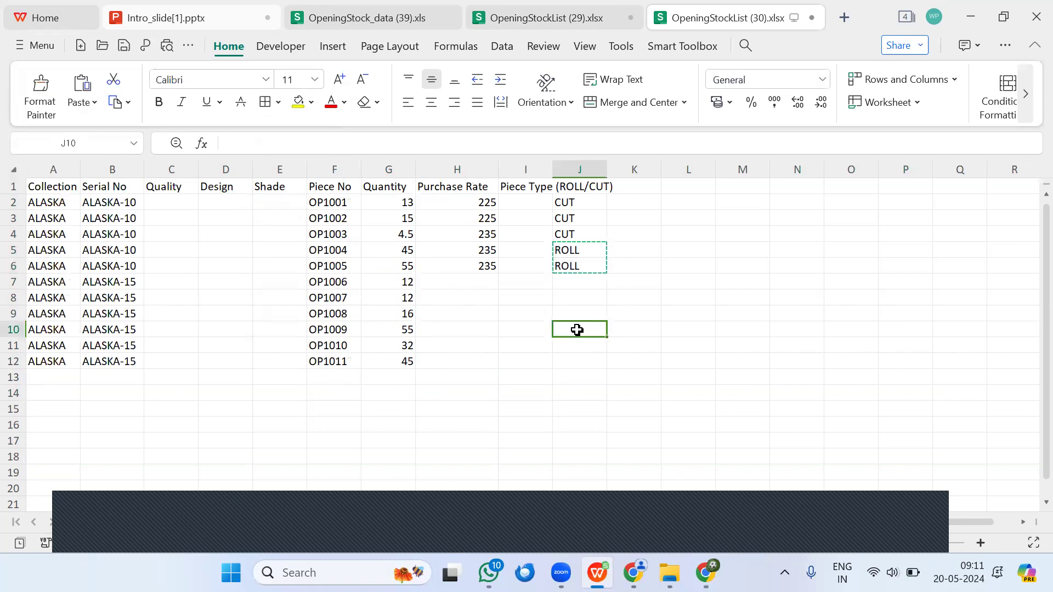
key("ctrl+v")
left_click_drag(604, 359, 606, 366)
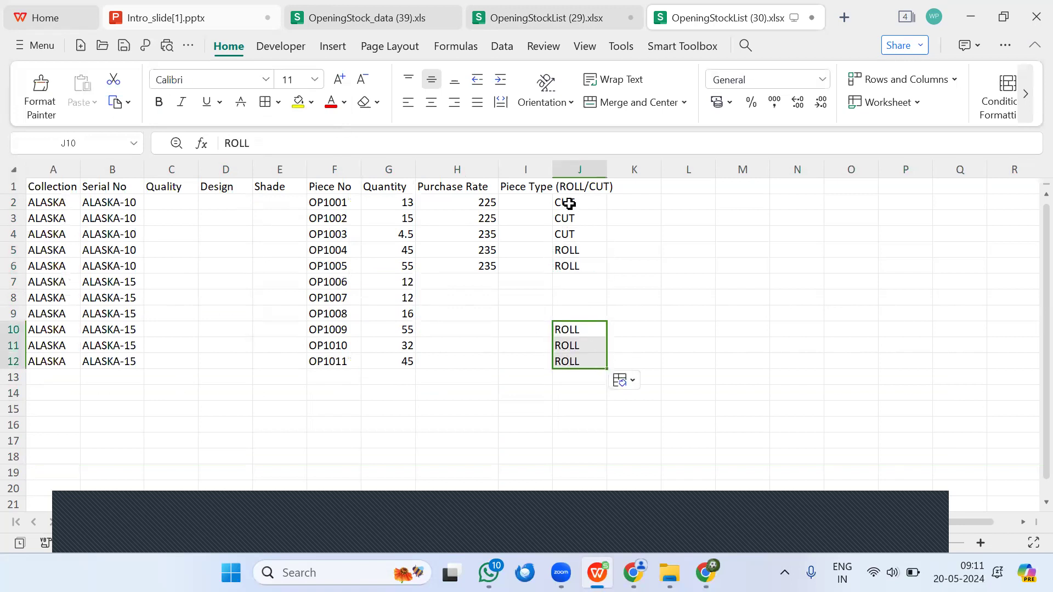
Step: Copy the CUT piece type from J2:J3 into J7 and extend it through J9
left_click_drag(566, 203, 576, 218)
key("ctrl+c")
left_click(573, 282)
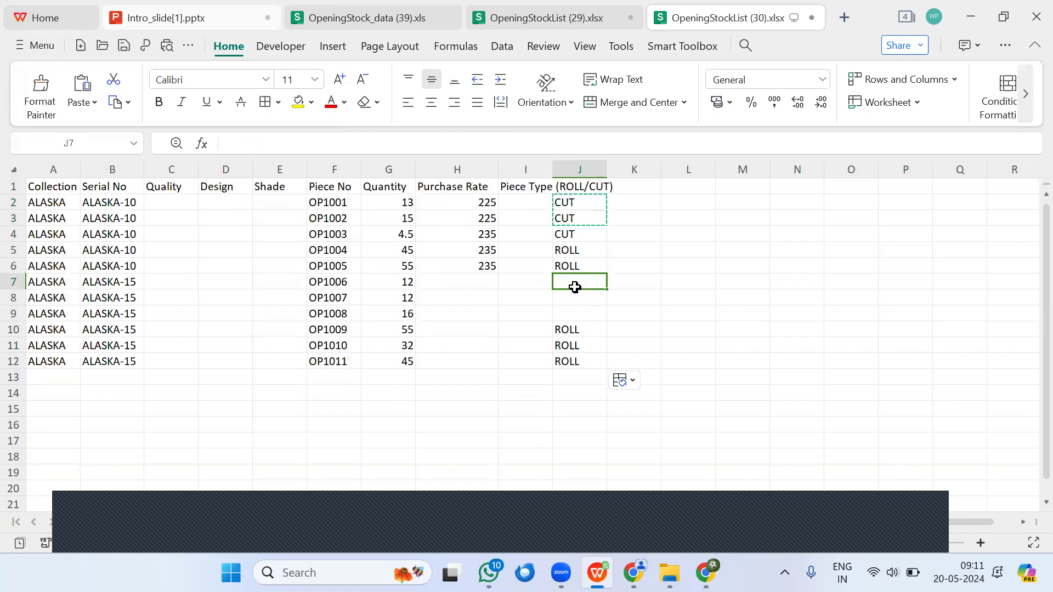
key("ctrl+v")
left_click_drag(607, 306, 607, 316)
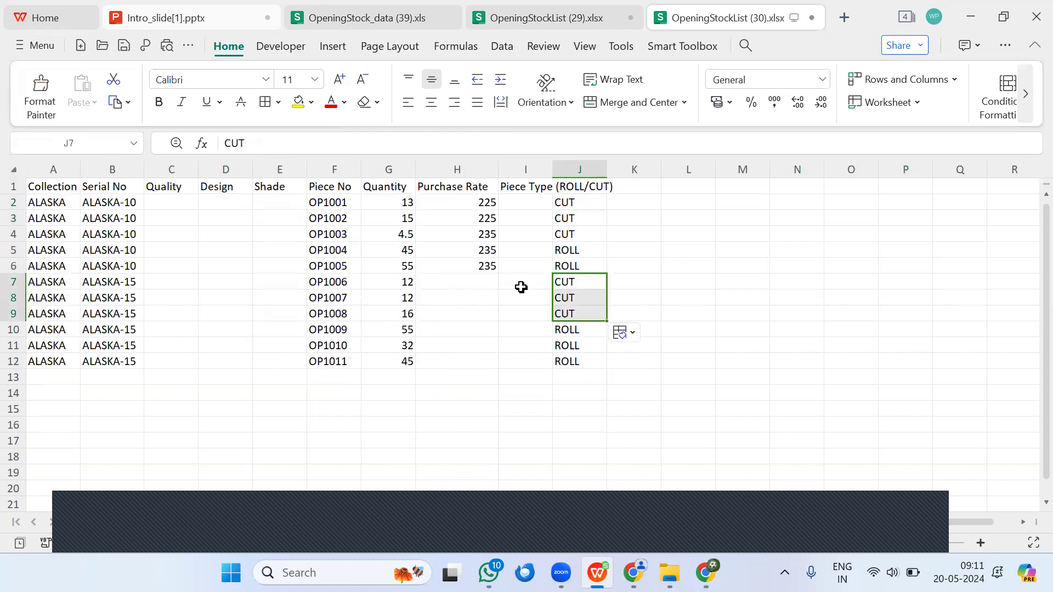
Step: Enter the purchase rate 245 in H7, copy it into H8:H12, and save the workbook
left_click(486, 251)
left_click_drag(487, 251, 488, 267)
left_click(488, 282)
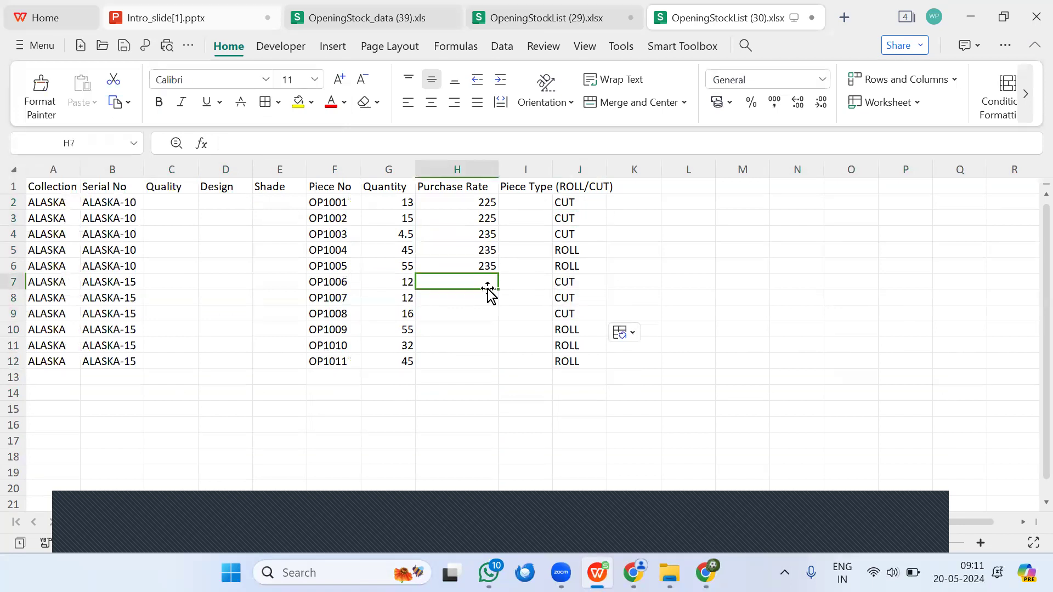
type("245")
key("Return")
left_click(481, 287)
key("ctrl+c")
left_click_drag(485, 298, 486, 358)
key("ctrl+v")
left_click(692, 312)
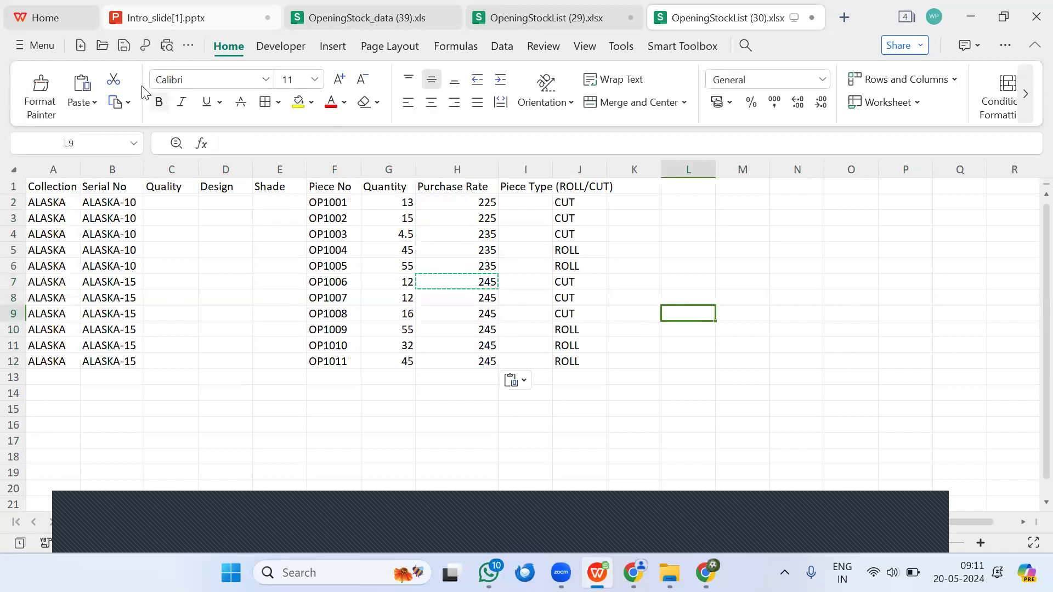
left_click(124, 46)
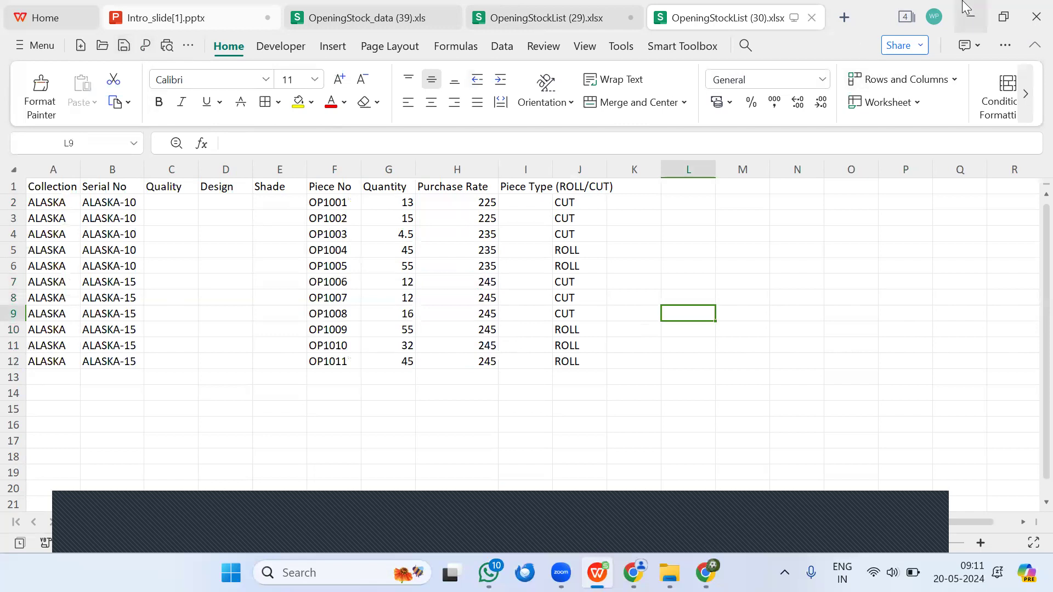
Step: Switch to the ERP's Upload Opening Stock page in the browser and select the warehouse CALICUT CURTAIN WH
left_click(971, 16)
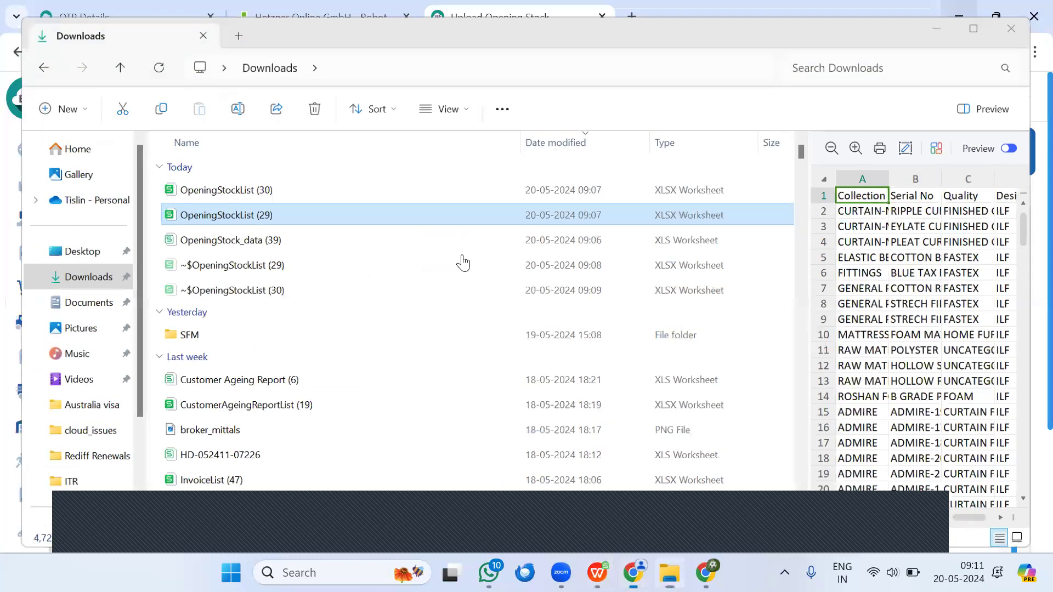
key("alt+Tab")
left_click(163, 250)
left_click(143, 324)
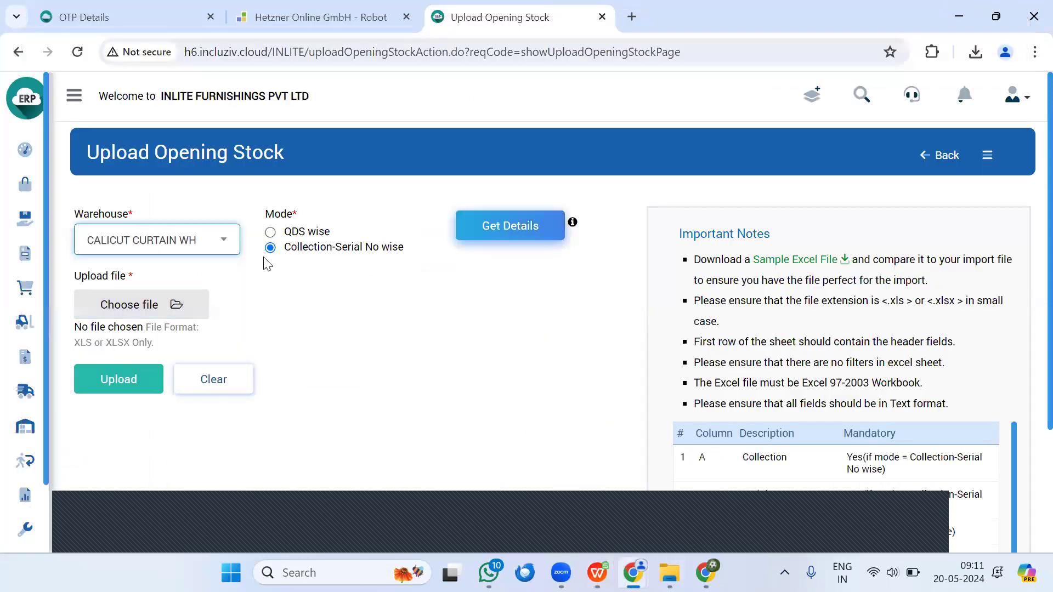
Step: Try to upload the file OpeningStockList (30) from Downloads and read through the problem list
left_click(141, 314)
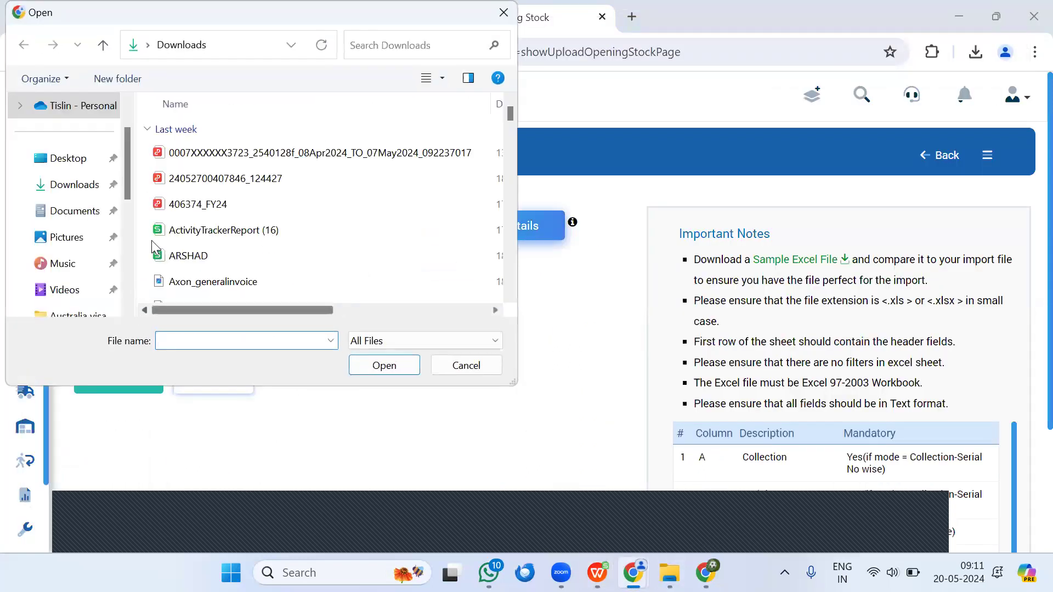
left_click(214, 152)
left_click(393, 364)
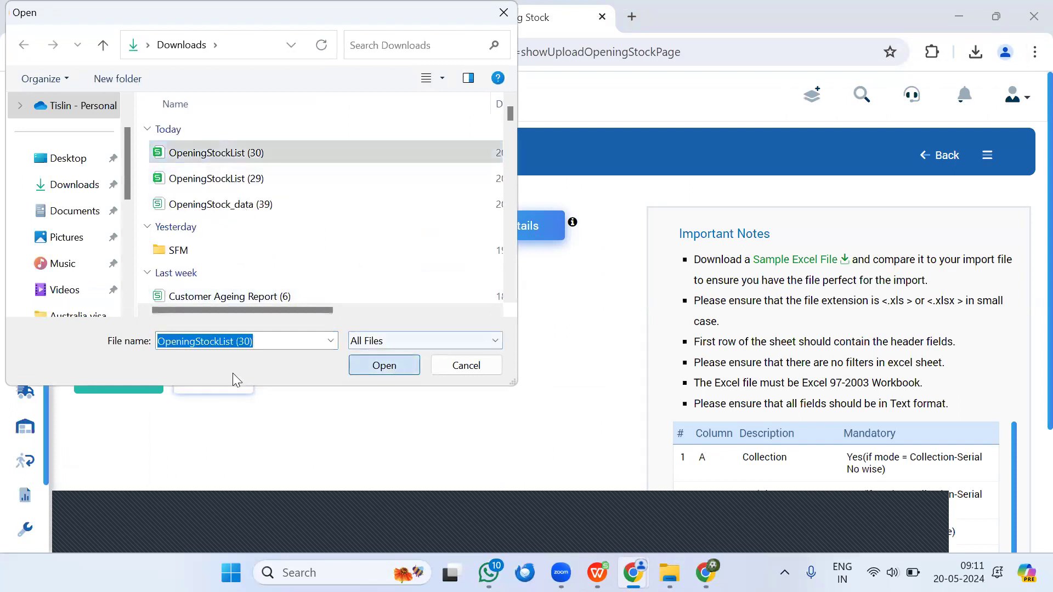
left_click(113, 381)
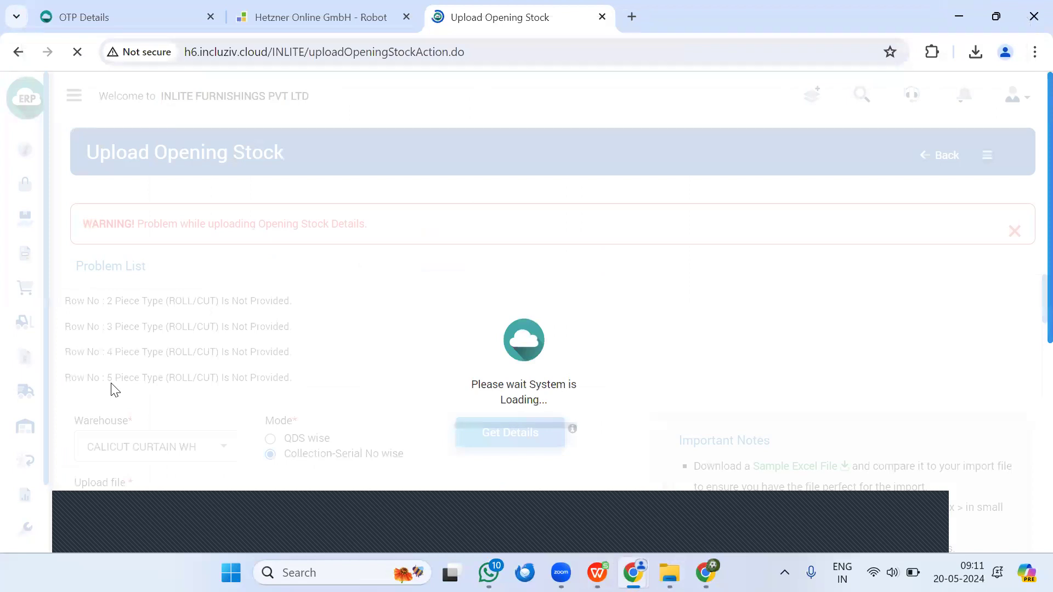
scroll(113, 384, "down", 3)
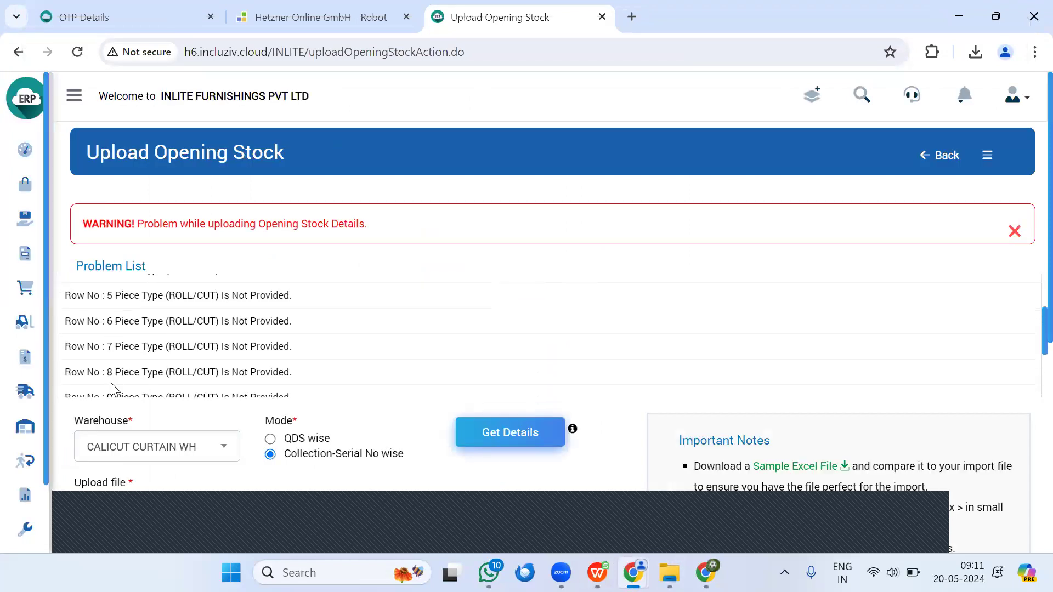
scroll(111, 388, "up", 3)
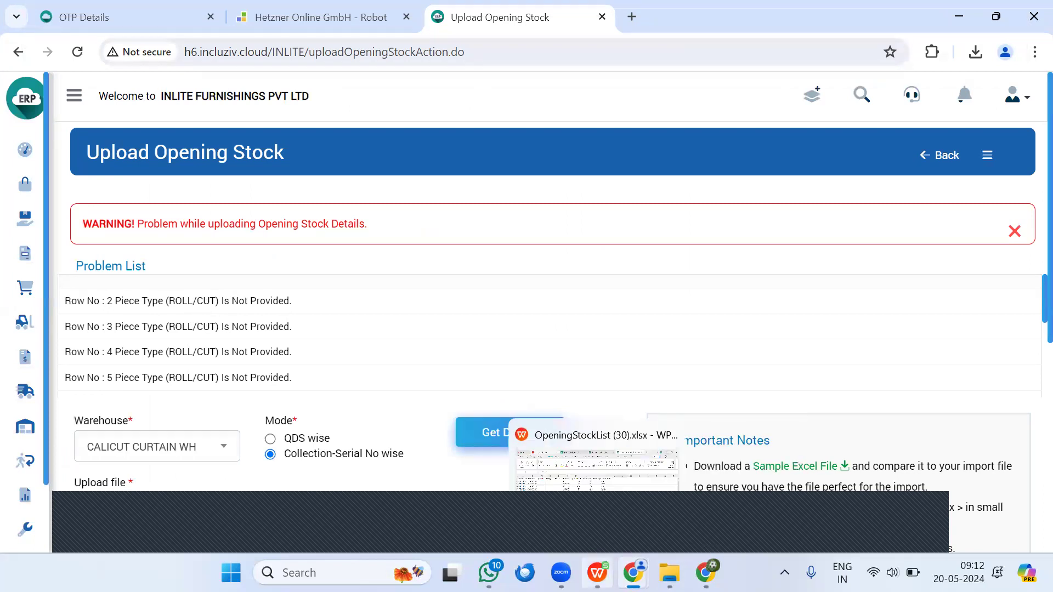
Step: Back in the OpeningStockList (30) sheet, widen column I, move the piece types from J2:J12 to I2:I12, and save the workbook
left_click(600, 535)
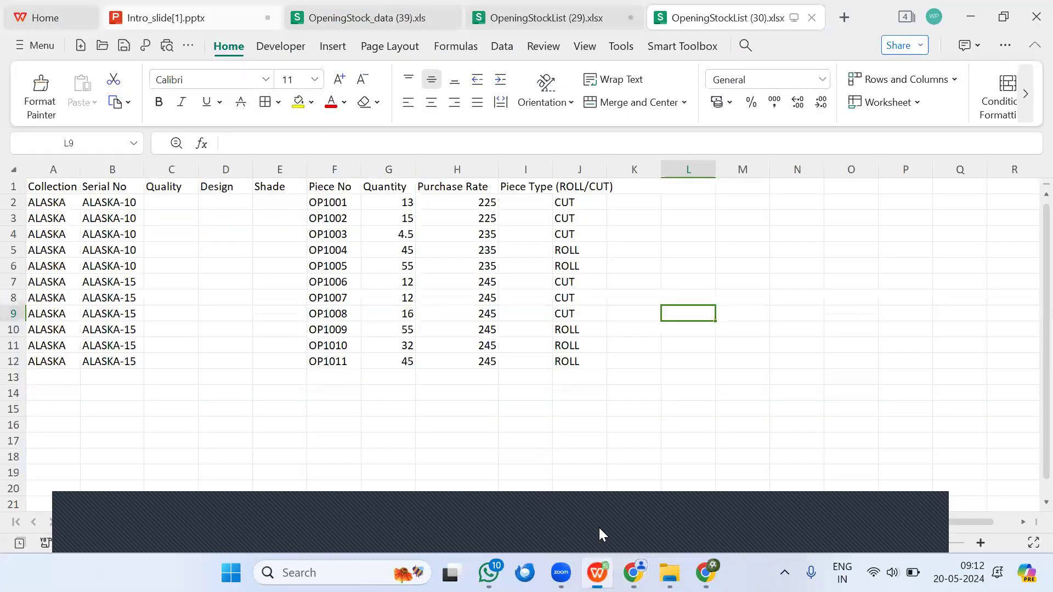
double_click(556, 170)
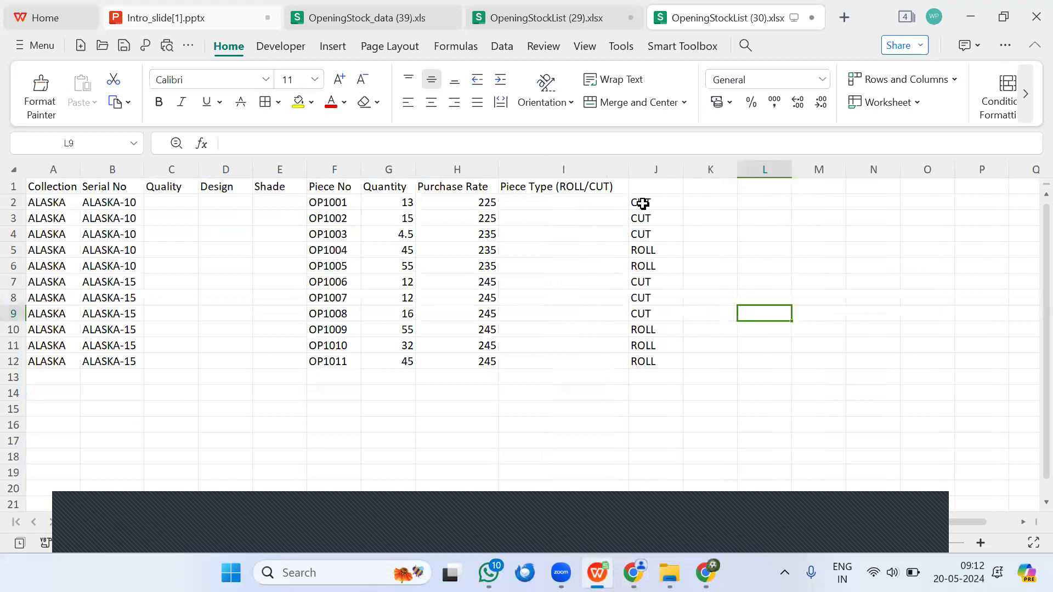
left_click_drag(642, 204, 657, 362)
key("ctrl+x")
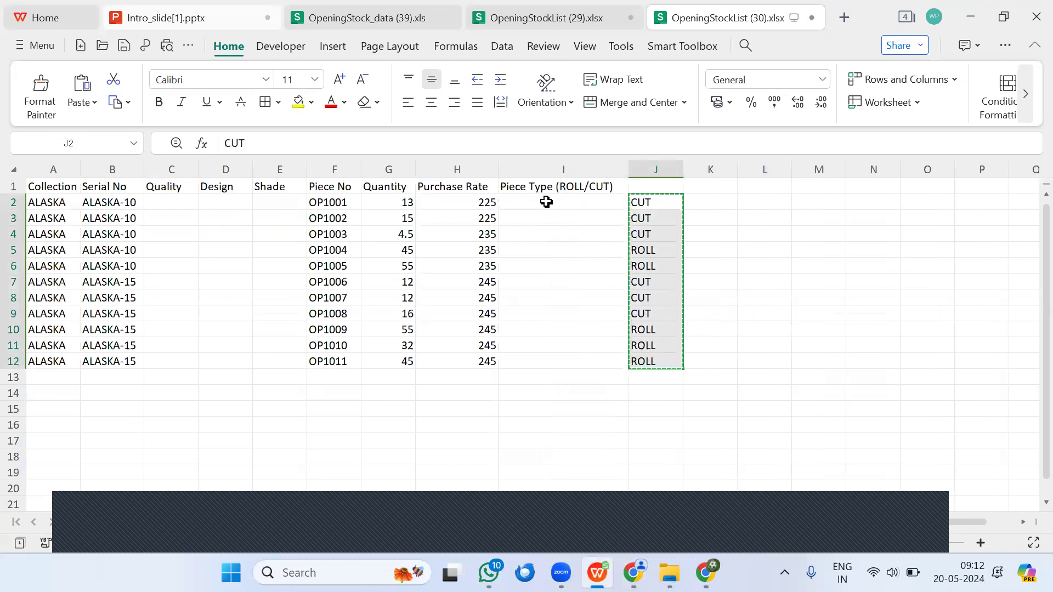
left_click(545, 202)
key("ctrl+v")
left_click(124, 46)
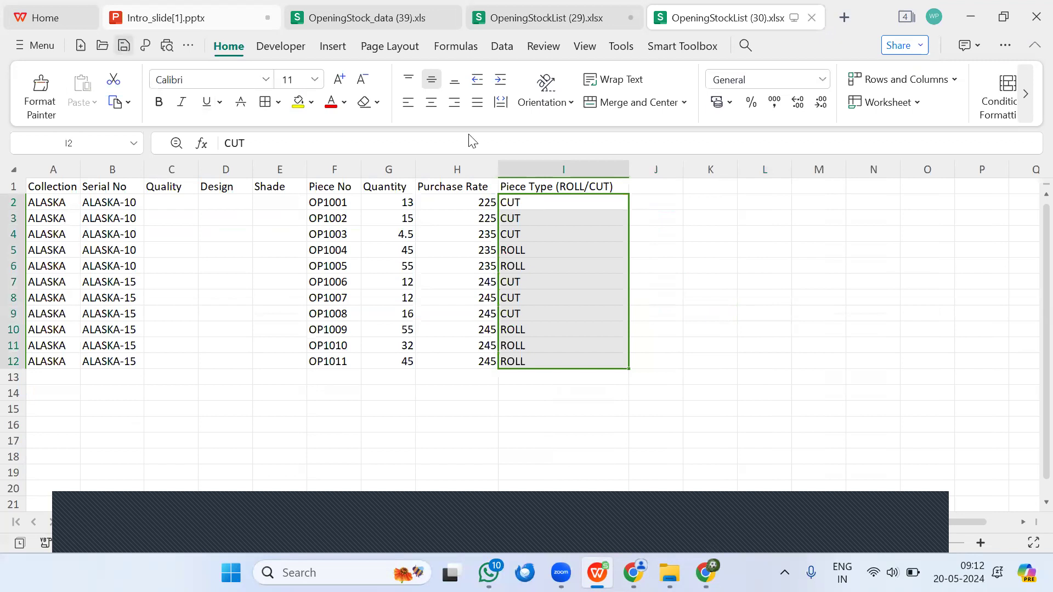
Step: Return to the ERP page in the browser and upload the corrected OpeningStockList (30) file
key("alt+Tab")
scroll(246, 371, "down", 10)
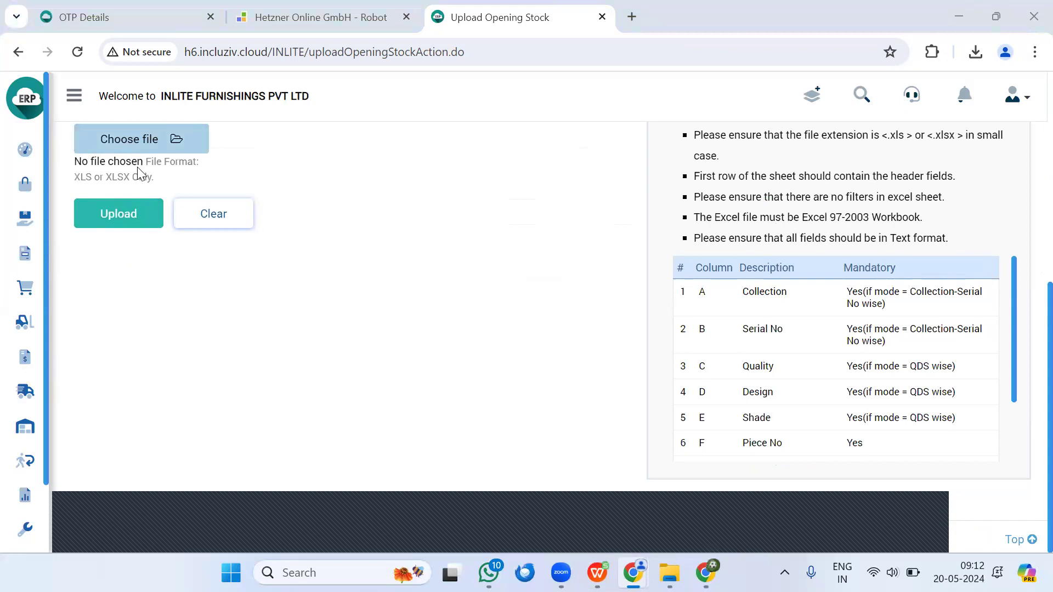
left_click(139, 174)
left_click(209, 153)
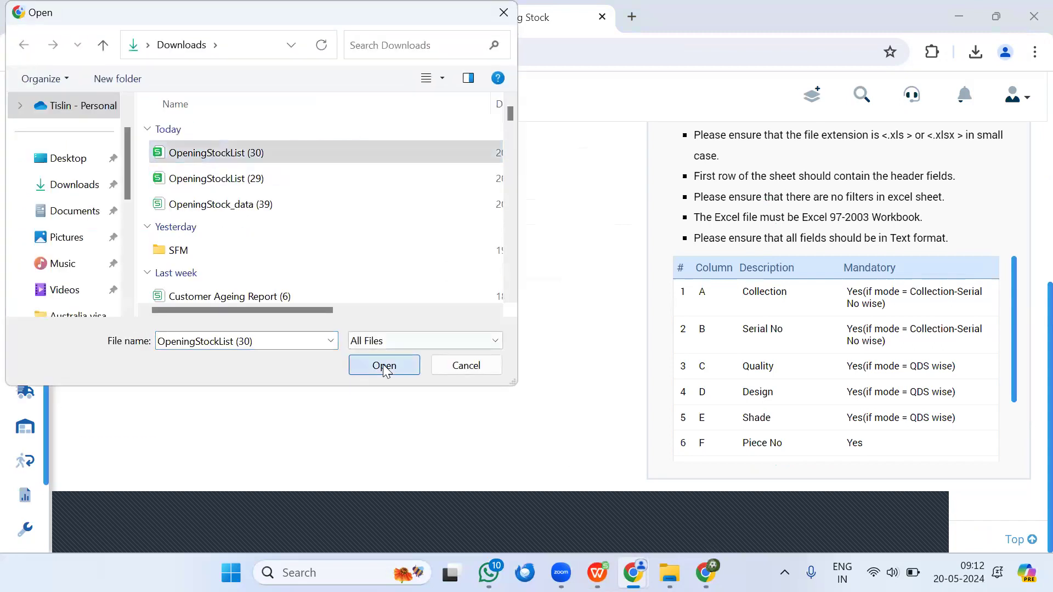
left_click(385, 366)
left_click(114, 215)
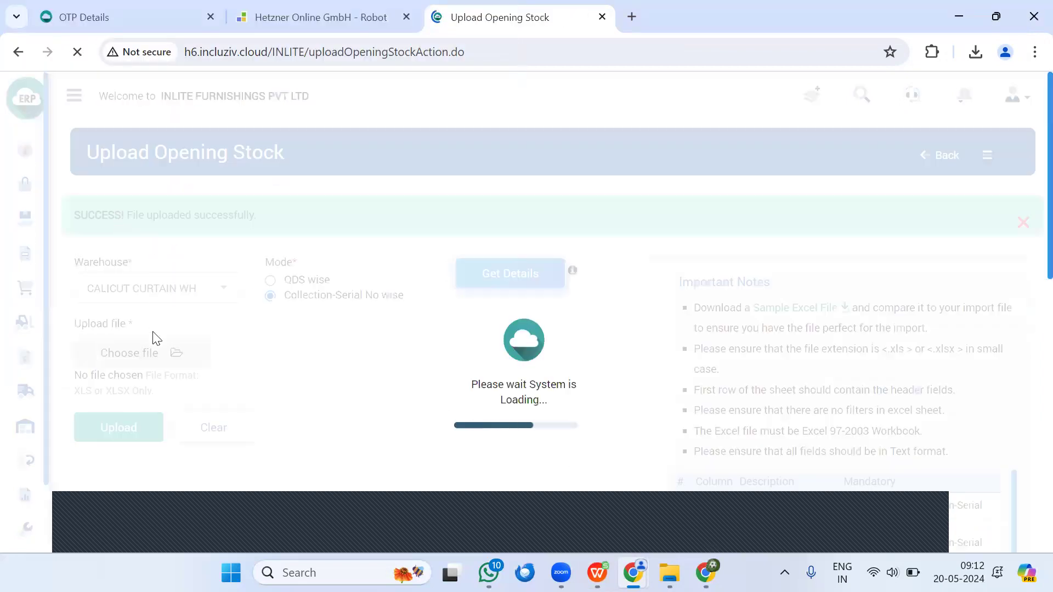
Step: Review the uploaded ALASKA-10 and ALASKA-15 stock records and the total record count
scroll(257, 342, "down", 10)
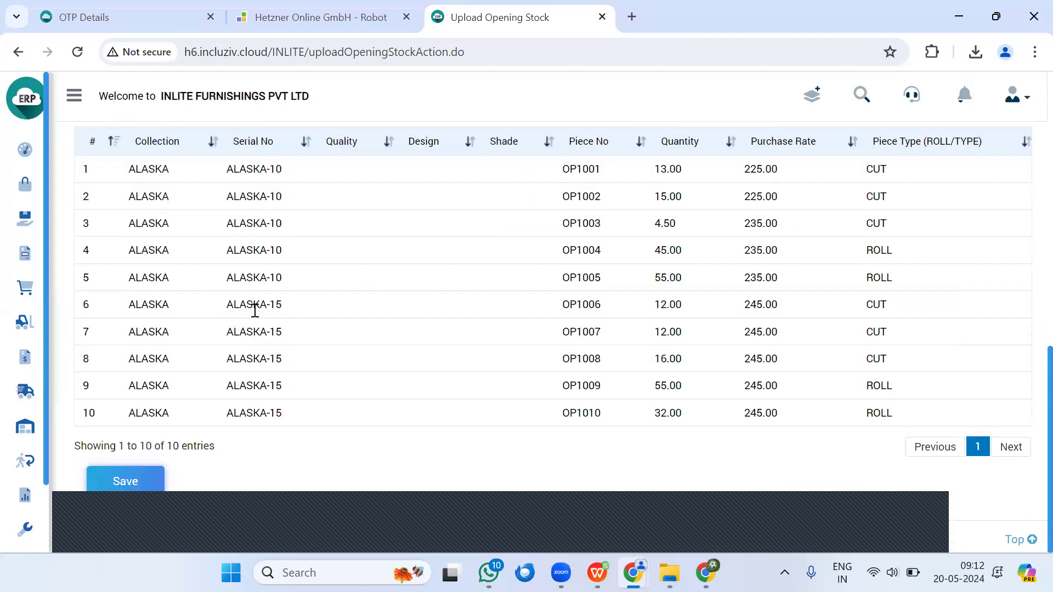
scroll(255, 311, "up", 3)
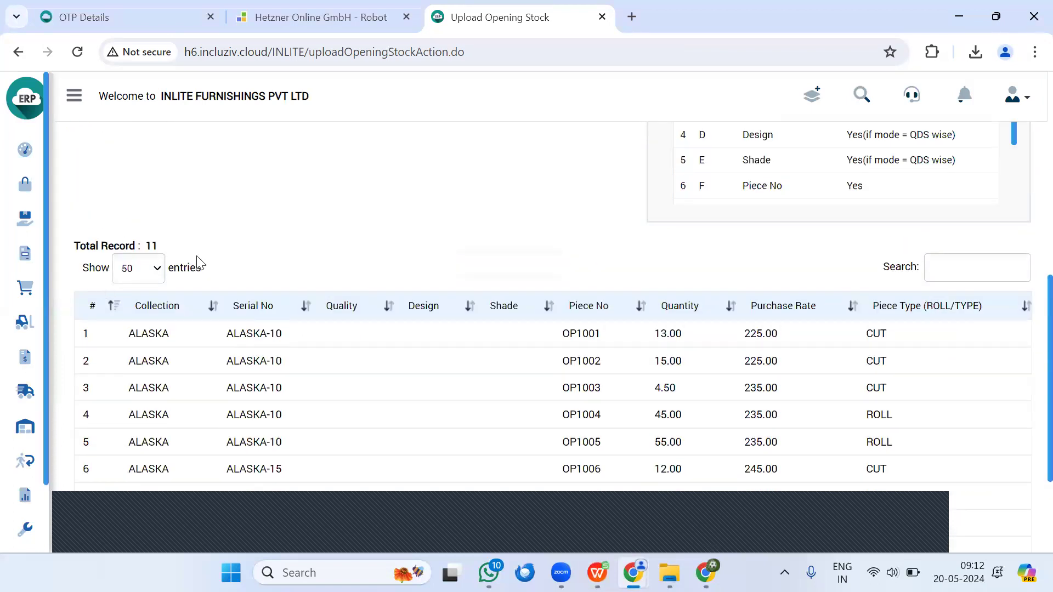
scroll(198, 263, "down", 3)
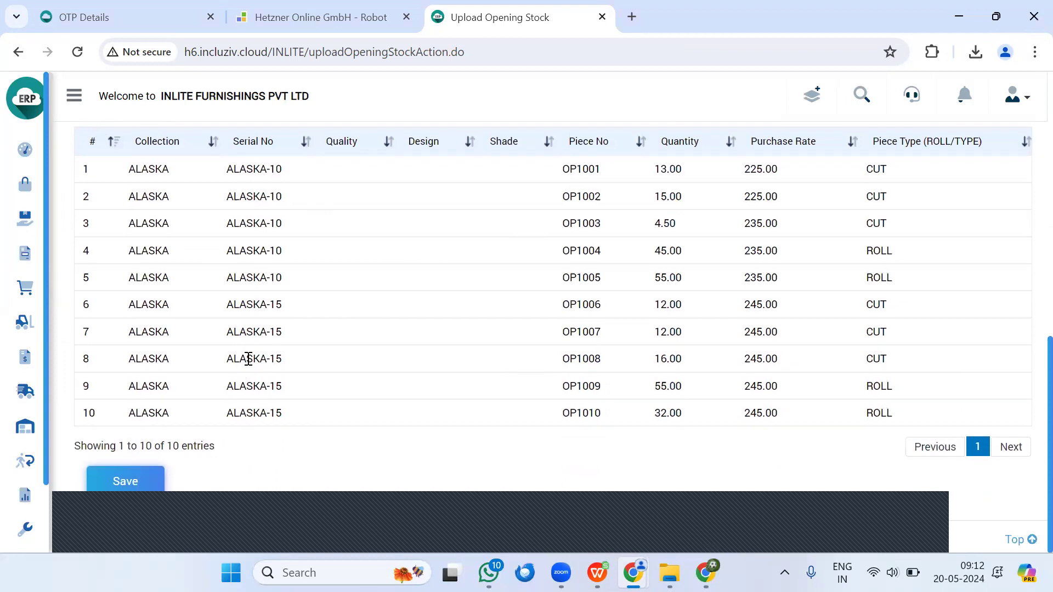
scroll(255, 331, "up", 2)
scroll(559, 281, "down", 2)
left_click(124, 491)
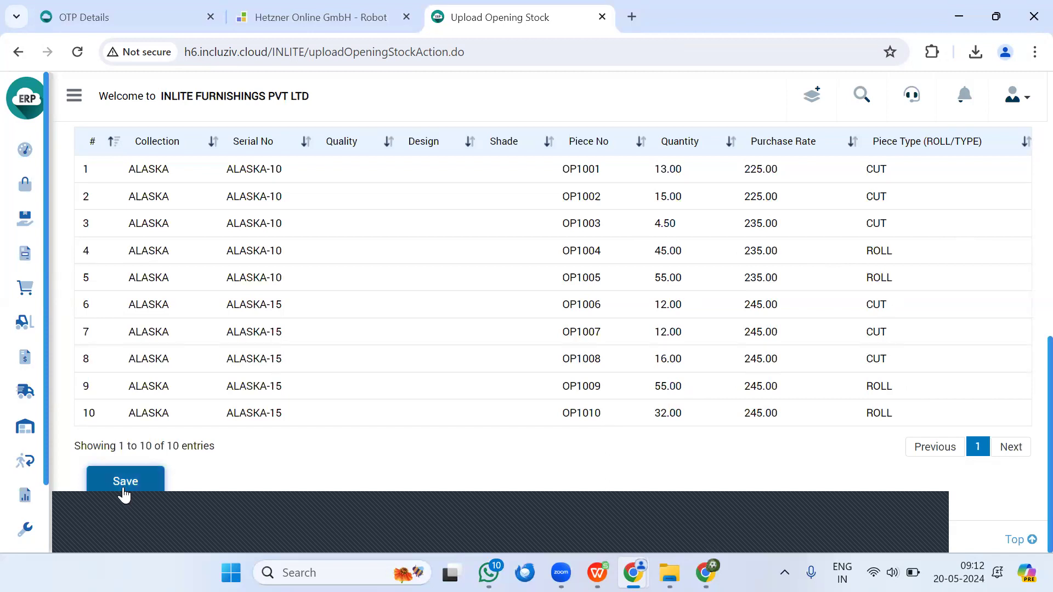
scroll(564, 324, "up", 10)
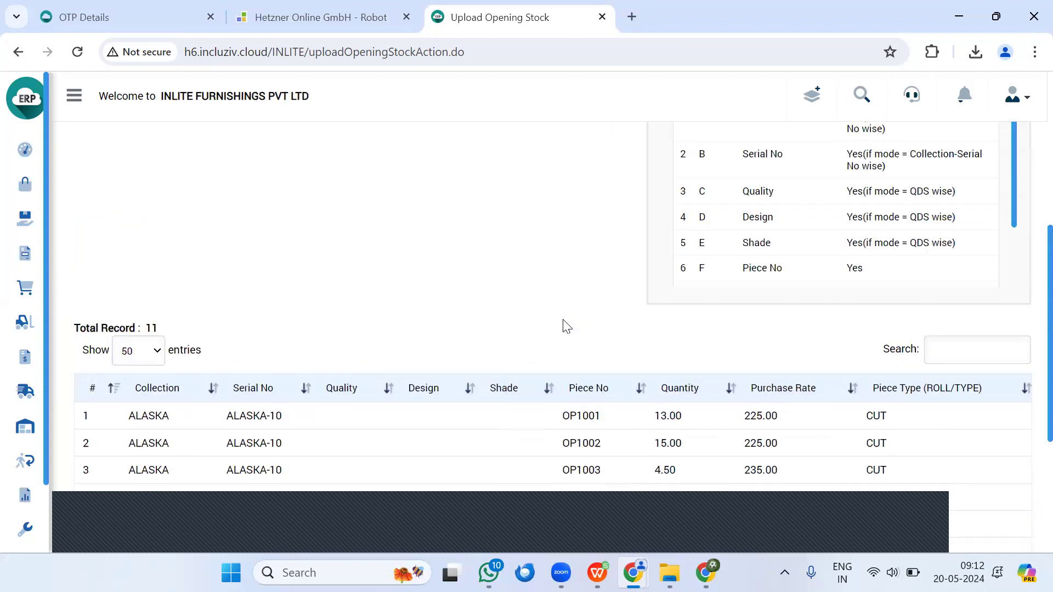
scroll(564, 324, "up", 2)
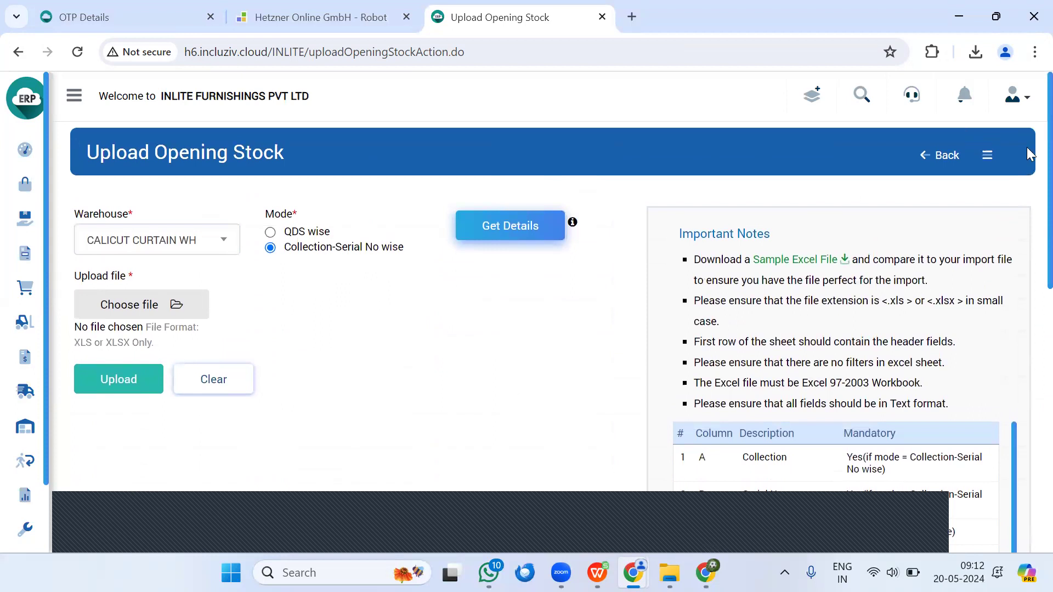
Step: Open the Add Opening Stock form and set warehouse CALICUT CURTAIN WH with Collection-Serial No wise mode
left_click(987, 155)
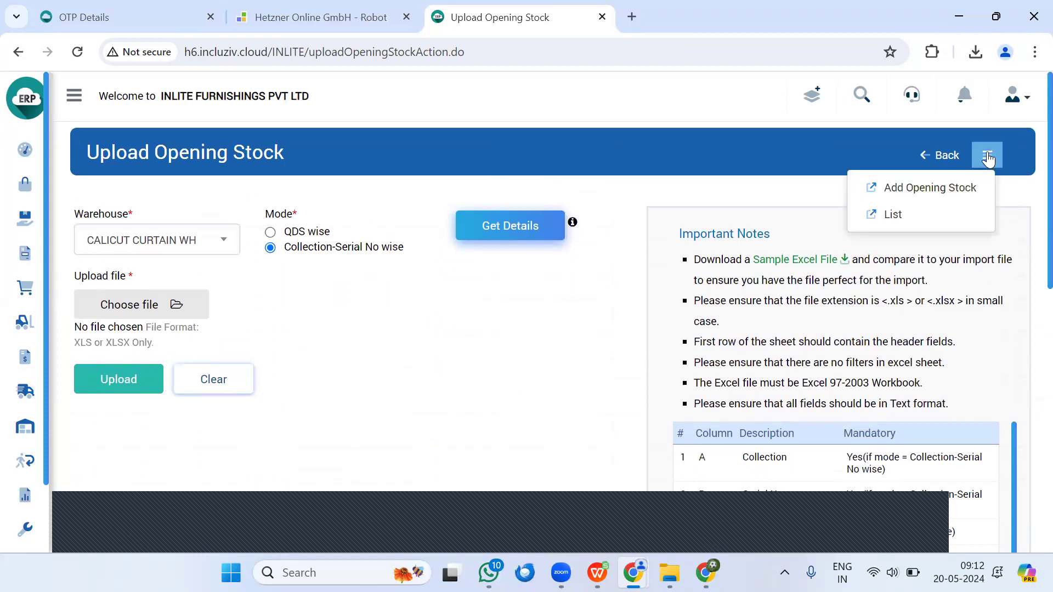
left_click(940, 190)
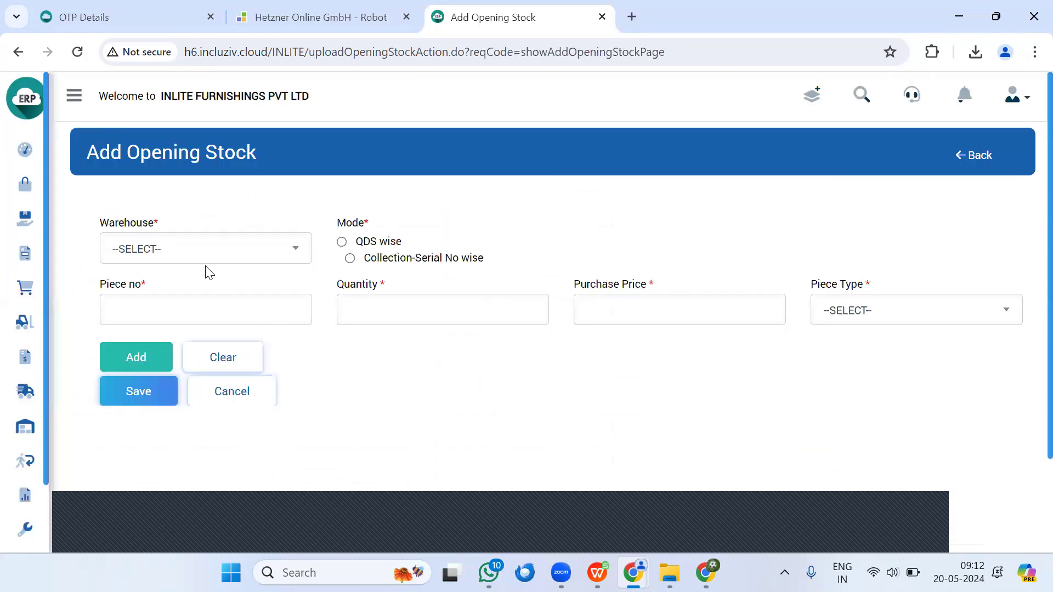
left_click(206, 255)
left_click(214, 331)
left_click(352, 258)
Step: Choose the collection ALASKA (9) and the serial number ALASKA-01 for the new stock entry
left_click(235, 318)
type("ALAS")
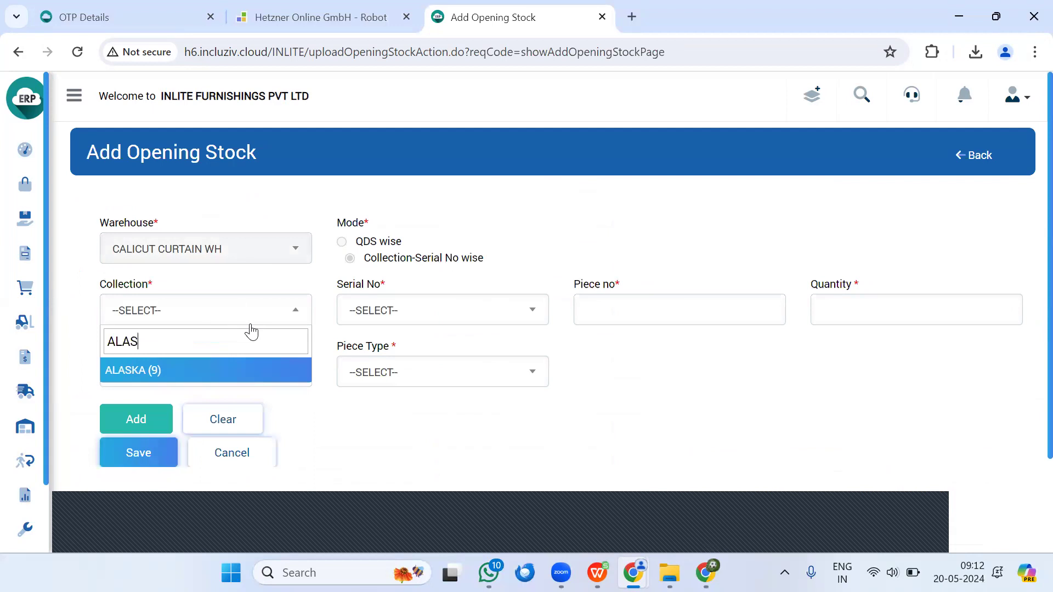
left_click(253, 368)
left_click(378, 314)
left_click(394, 396)
Step: Fill in piece number OP1001, quantity 12, purchase price 224 and piece type CUT for the ALASKA-01 entry
left_click(592, 309)
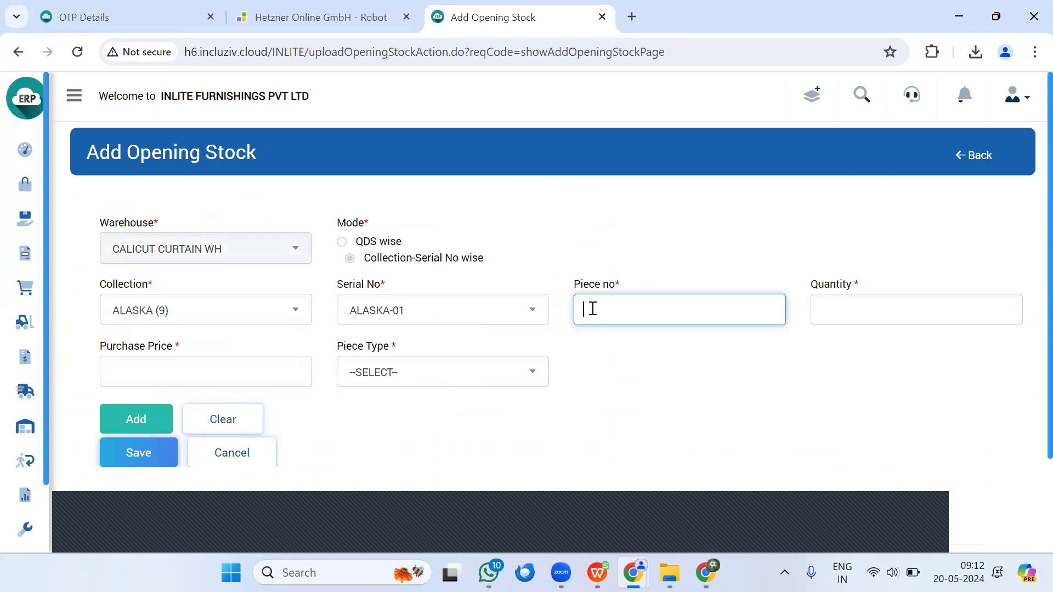
key("Tab")
type("12")
key("Tab")
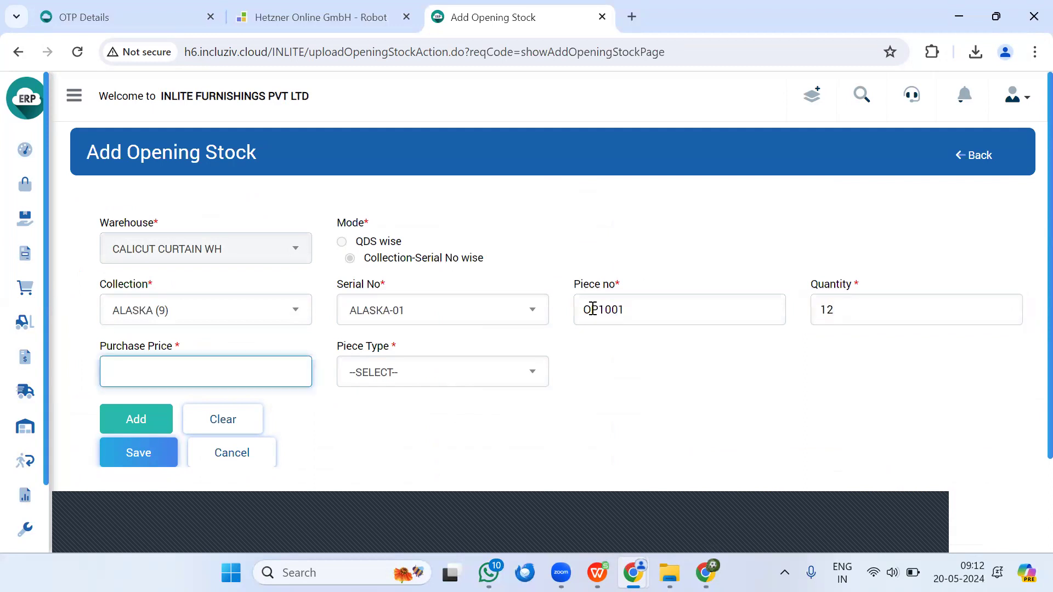
key("Tab")
key("Down")
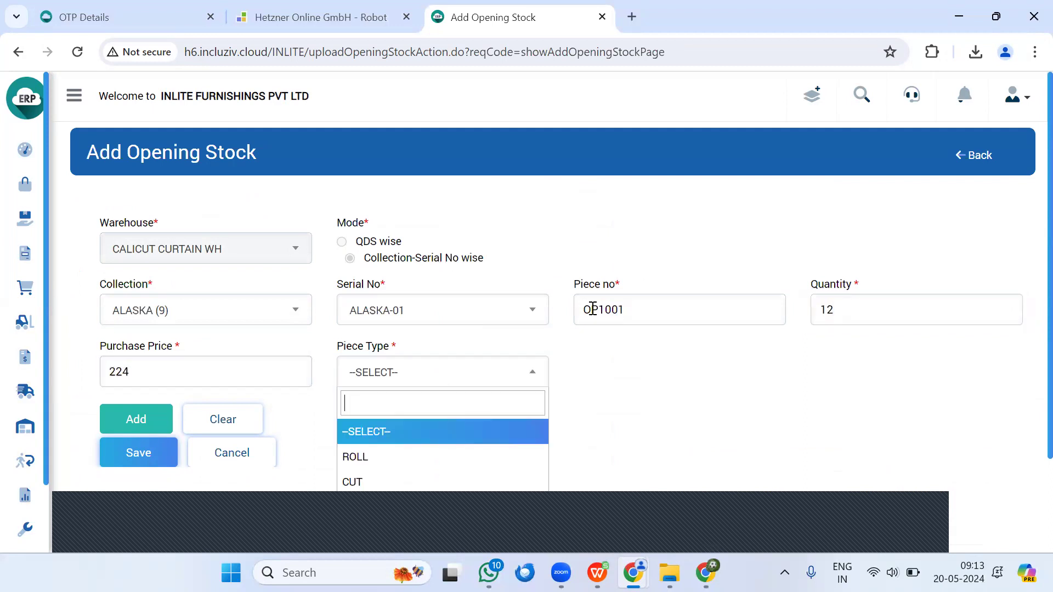
left_click(353, 483)
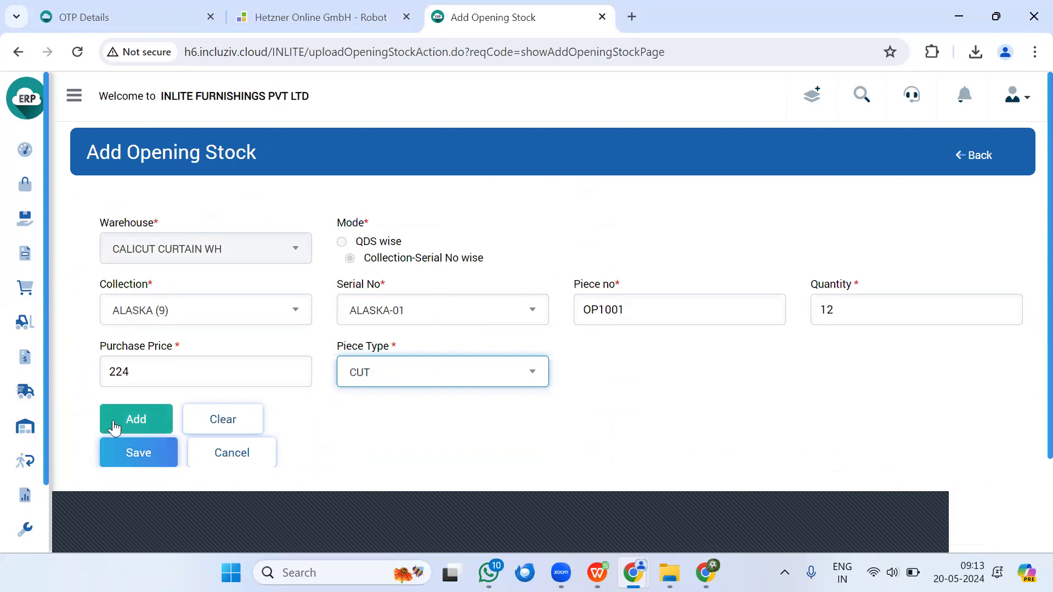
Step: Add the OP1001 entry to the stock list and choose collection ALASKA (9) with serial number ALASKA-01 for a second entry
left_click(118, 426)
scroll(241, 359, "down", 1)
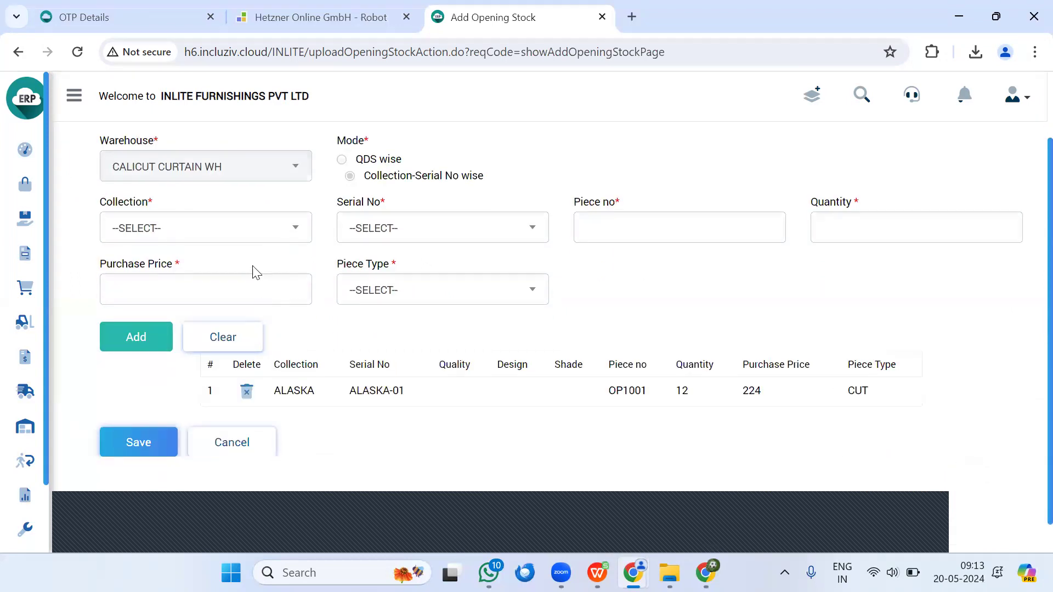
left_click(230, 236)
left_click(207, 363)
left_click(384, 337)
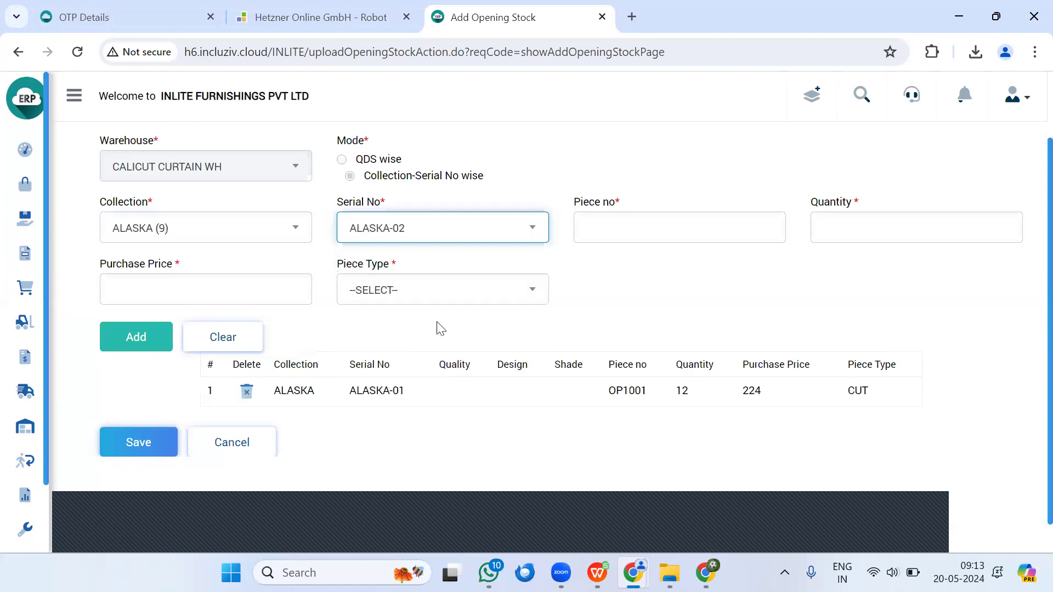
left_click(423, 228)
left_click(404, 313)
Step: Fill in piece number OP1002, quantity 34, purchase price 224 and piece type CUT, and add this entry to the stock list
left_click(632, 230)
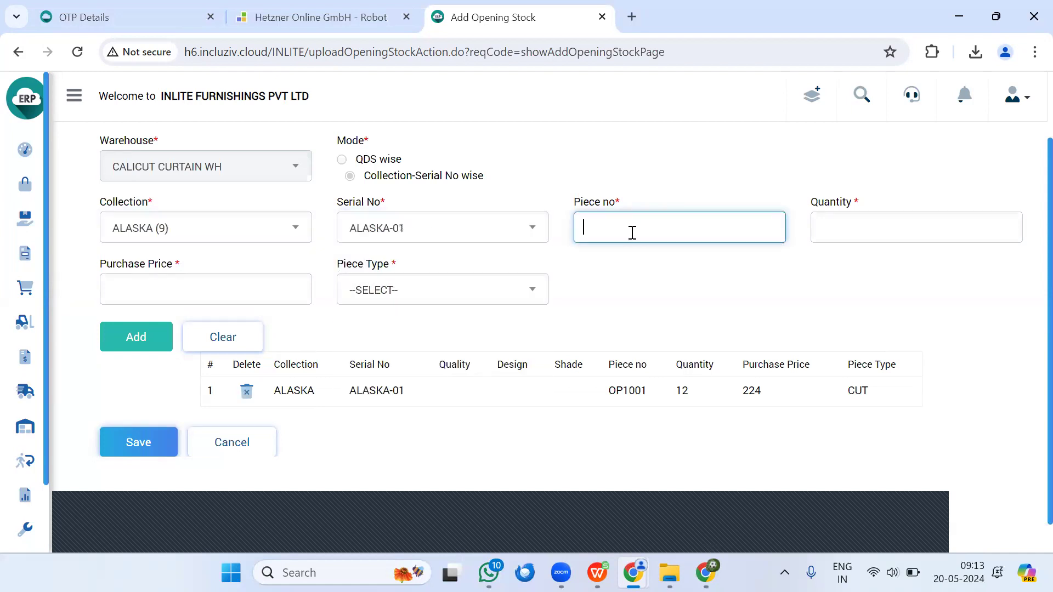
type("OP1002")
key("Tab")
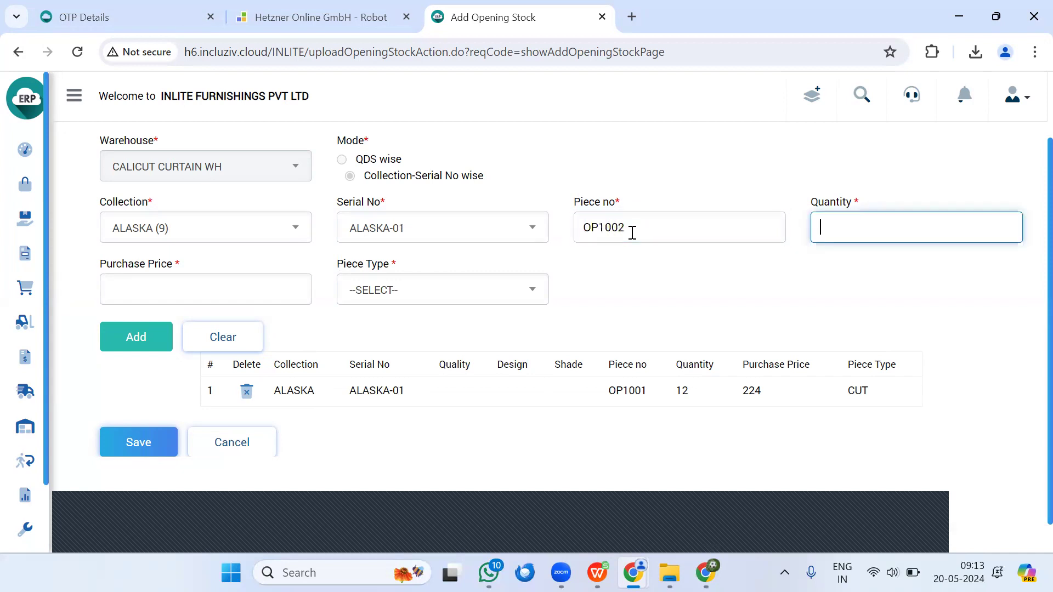
type("34")
key("Tab")
type("224")
key("Tab")
left_click(524, 301)
left_click(418, 400)
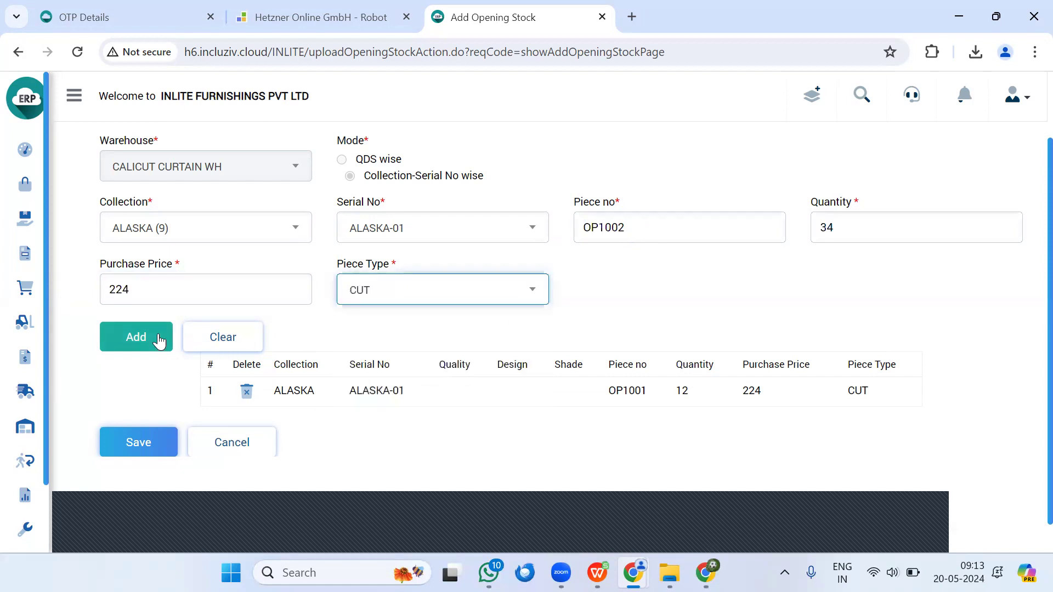
left_click(138, 336)
scroll(181, 480, "down", 1)
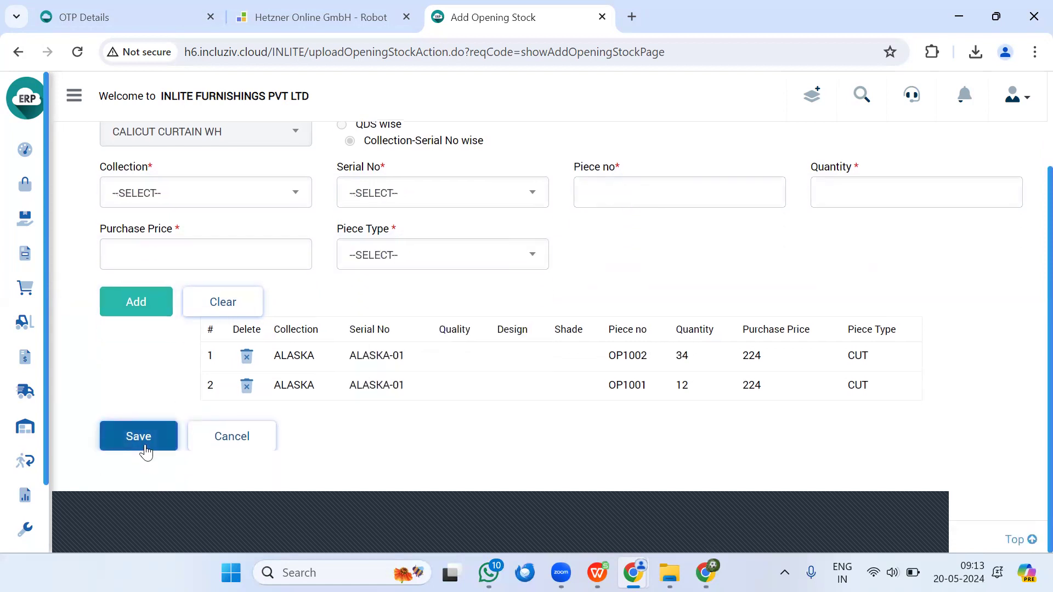